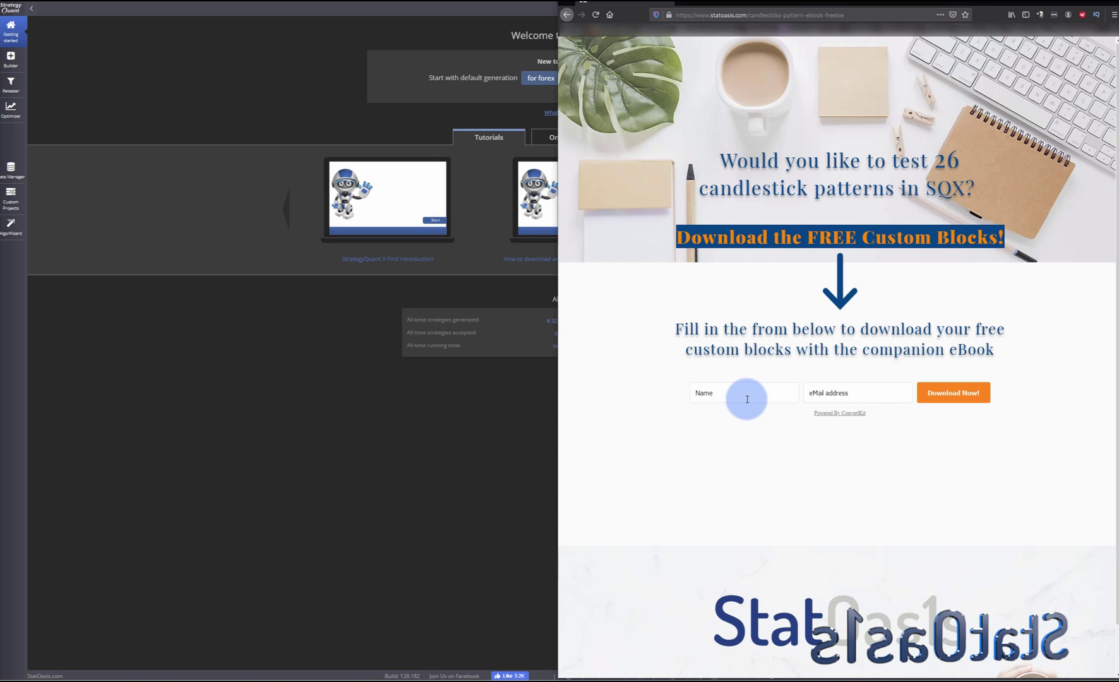
Step: Enter a name and e-mail in the StatOasis download form, then set the browser aside
click(727, 396)
click(856, 393)
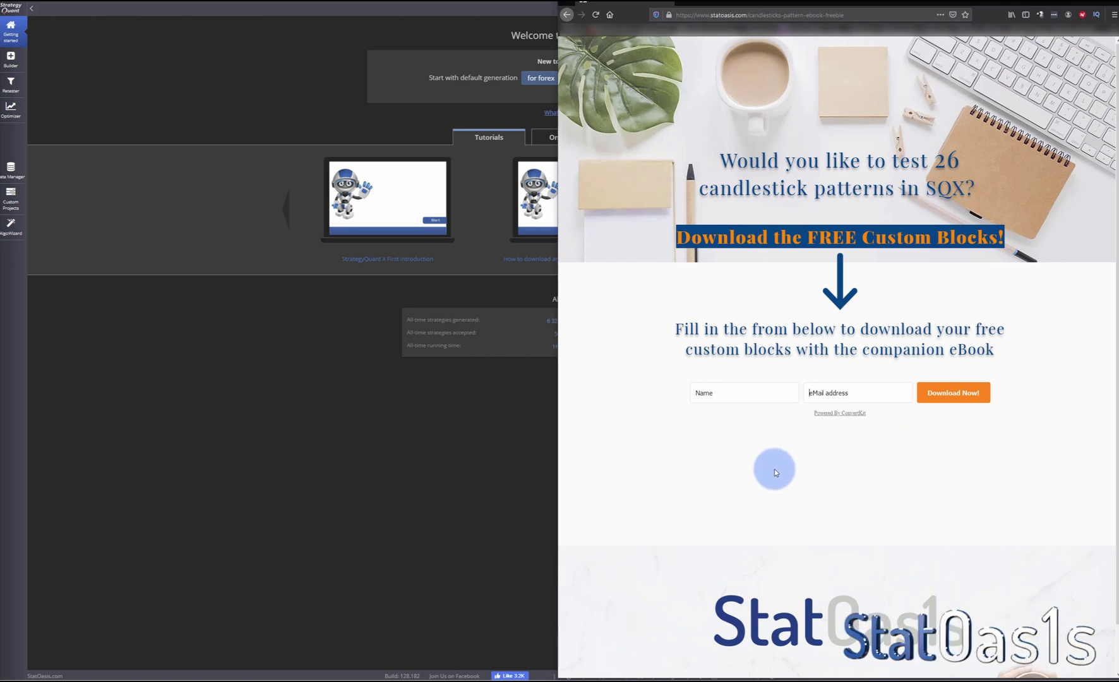
click(468, 570)
click(265, 681)
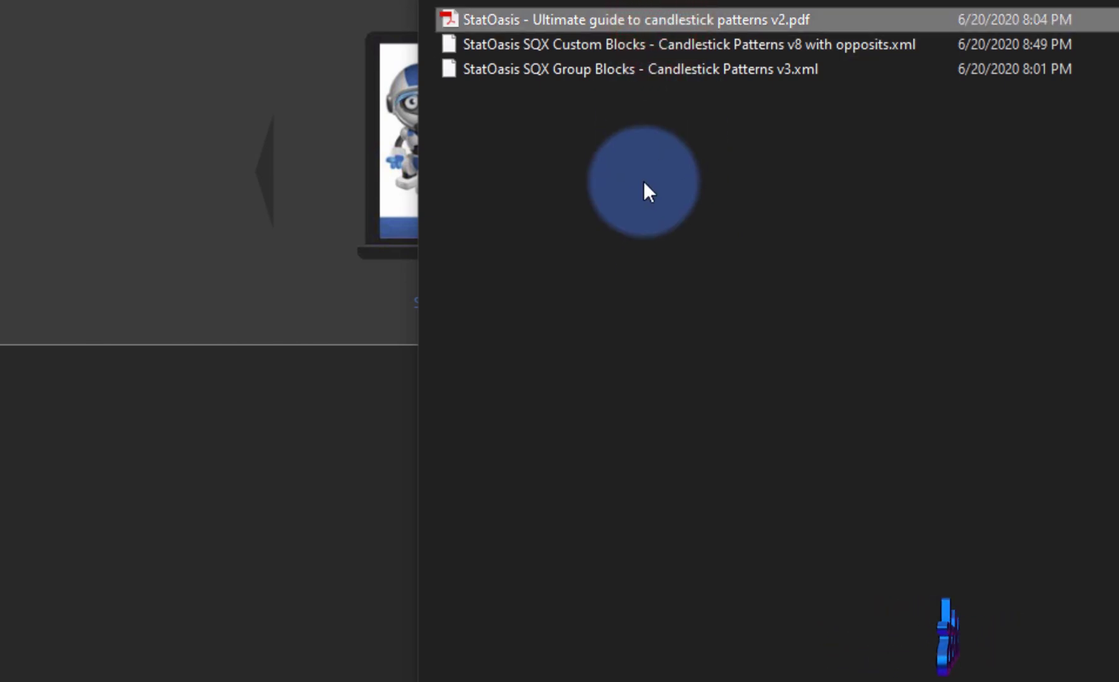
Step: Highlight the two XML block files in the freebie folder, then clear the selection
drag(756, 120, 626, 51)
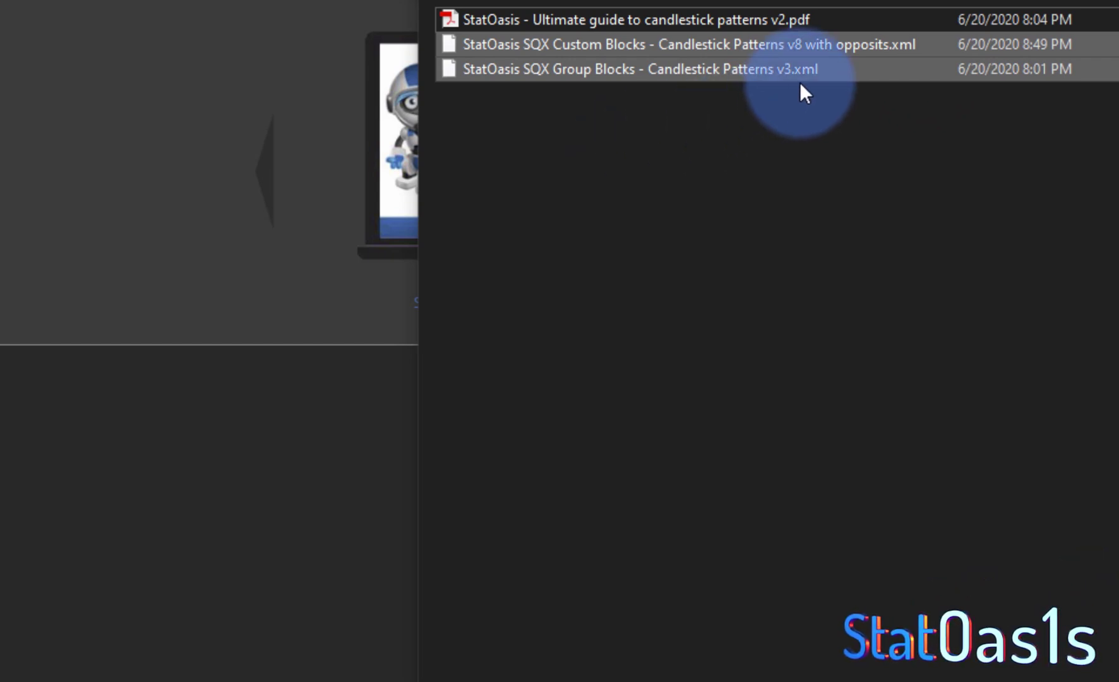
click(791, 148)
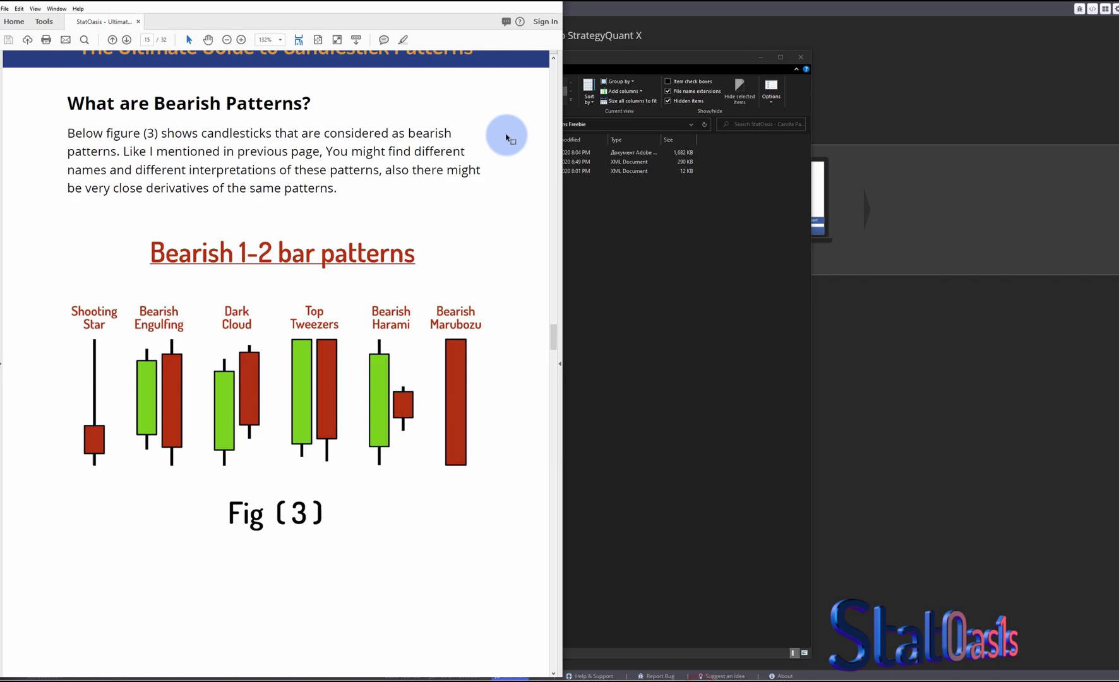
Step: Scroll through the guide's bearish candlestick pattern pages, then bring the freebie folder forward
drag(551, 341, 554, 52)
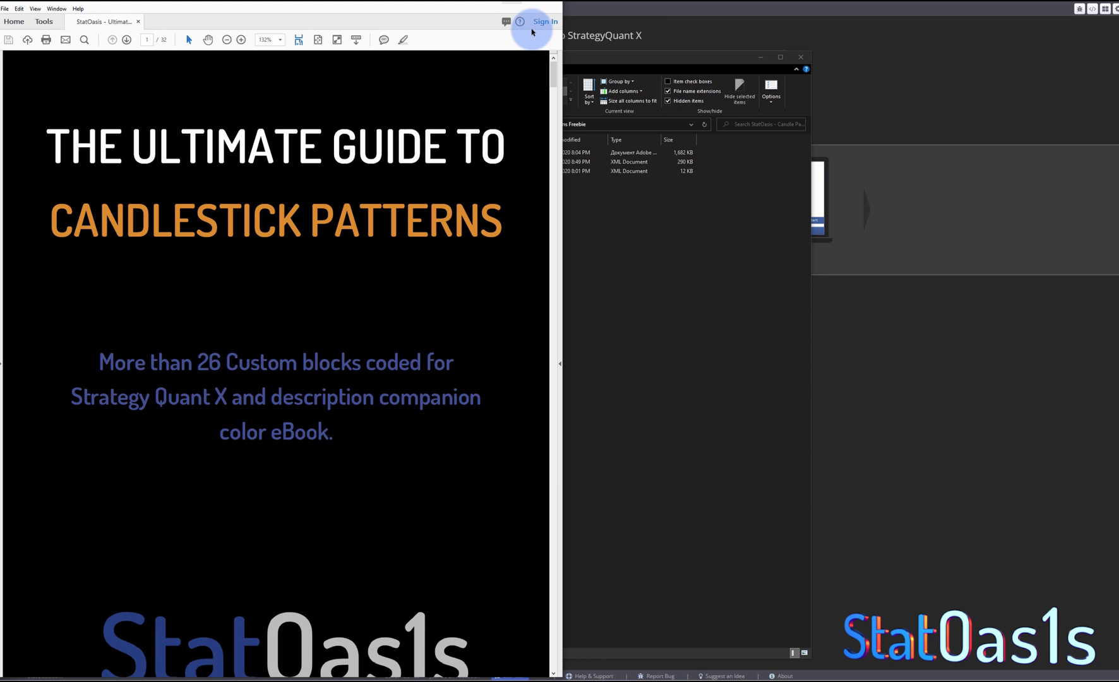
click(695, 303)
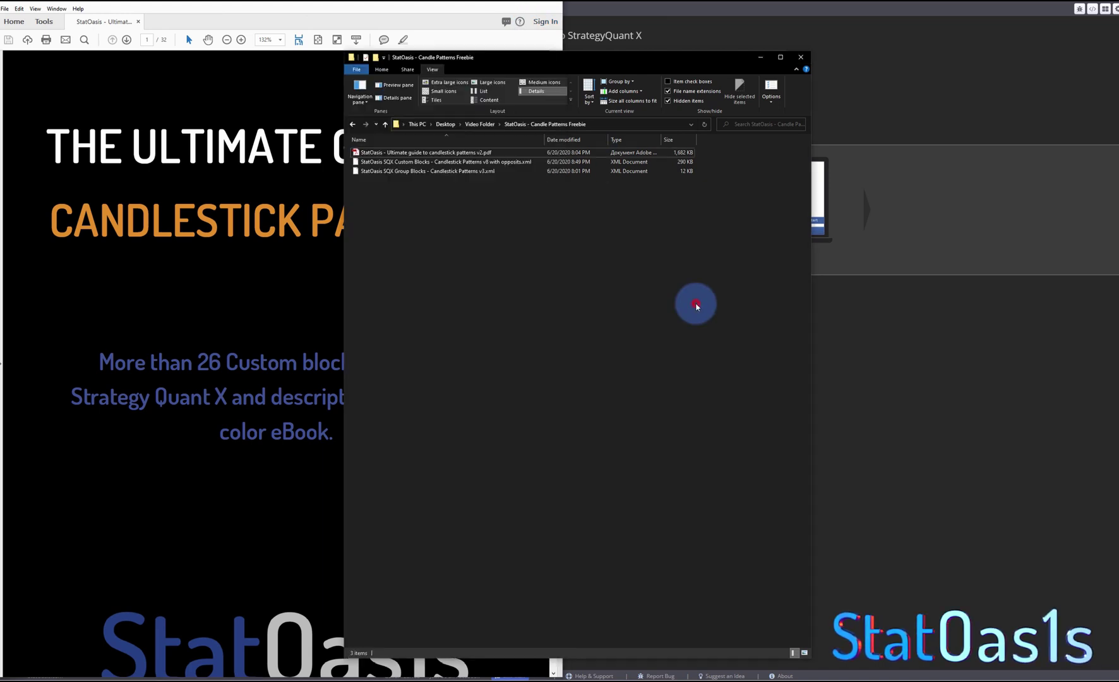
Step: Bring the StrategyQuant X window in front of File Explorer and the PDF reader
click(955, 358)
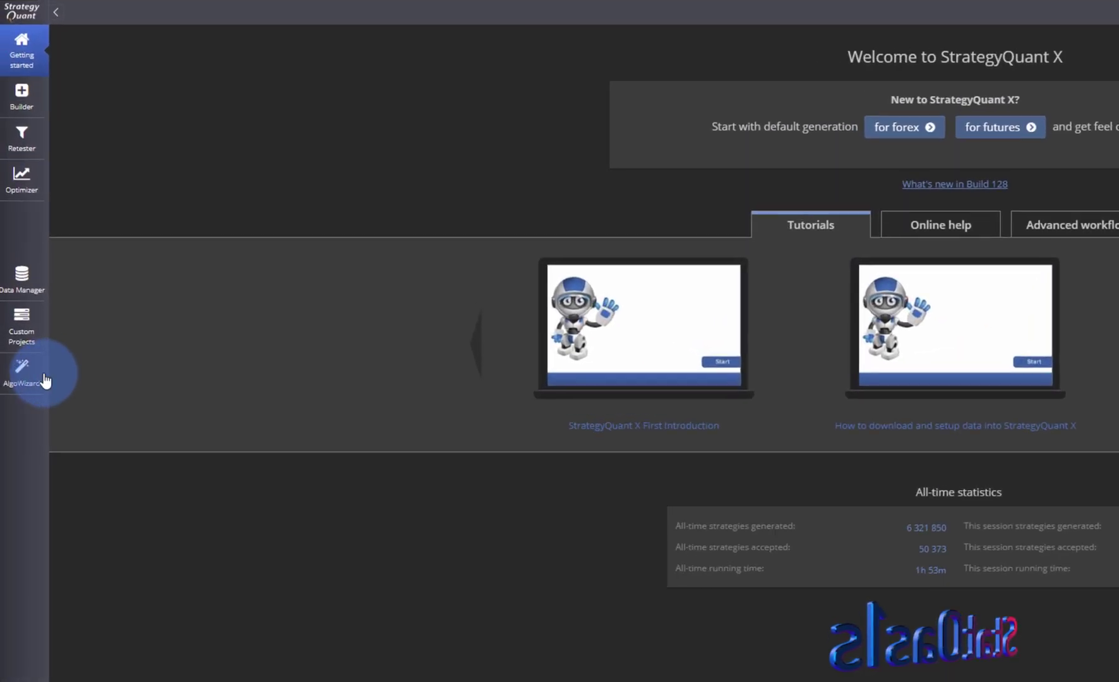
Step: Import the StatOasis SQX Custom Blocks XML from the freebie folder into AlgoWizard's Custom blocks
click(11, 226)
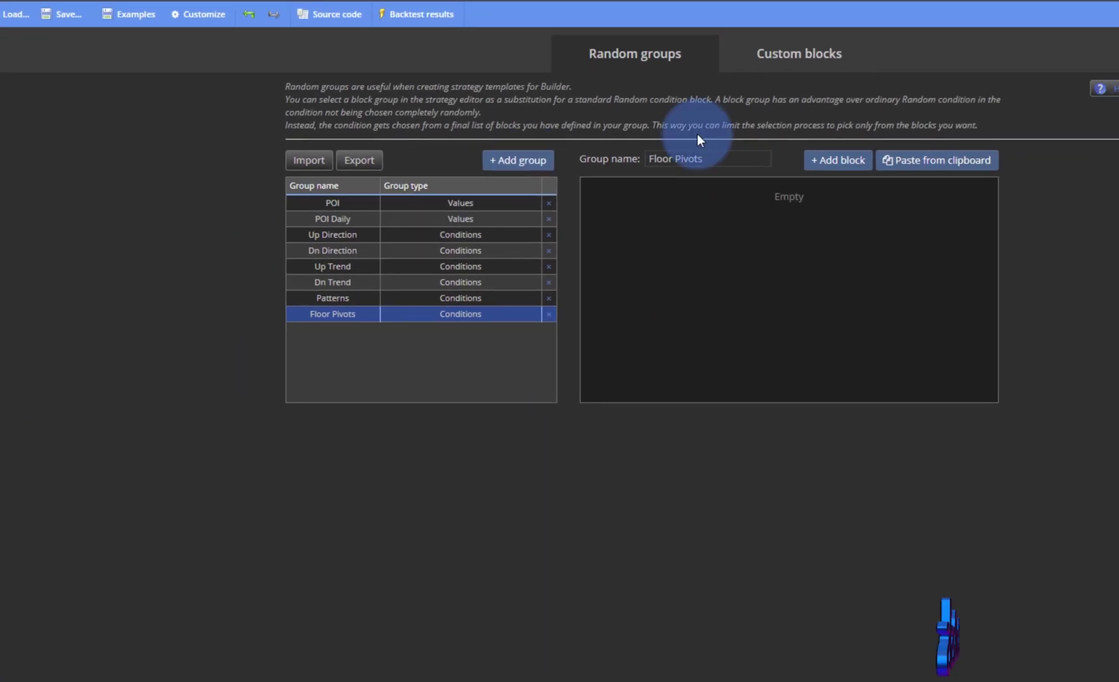
click(740, 50)
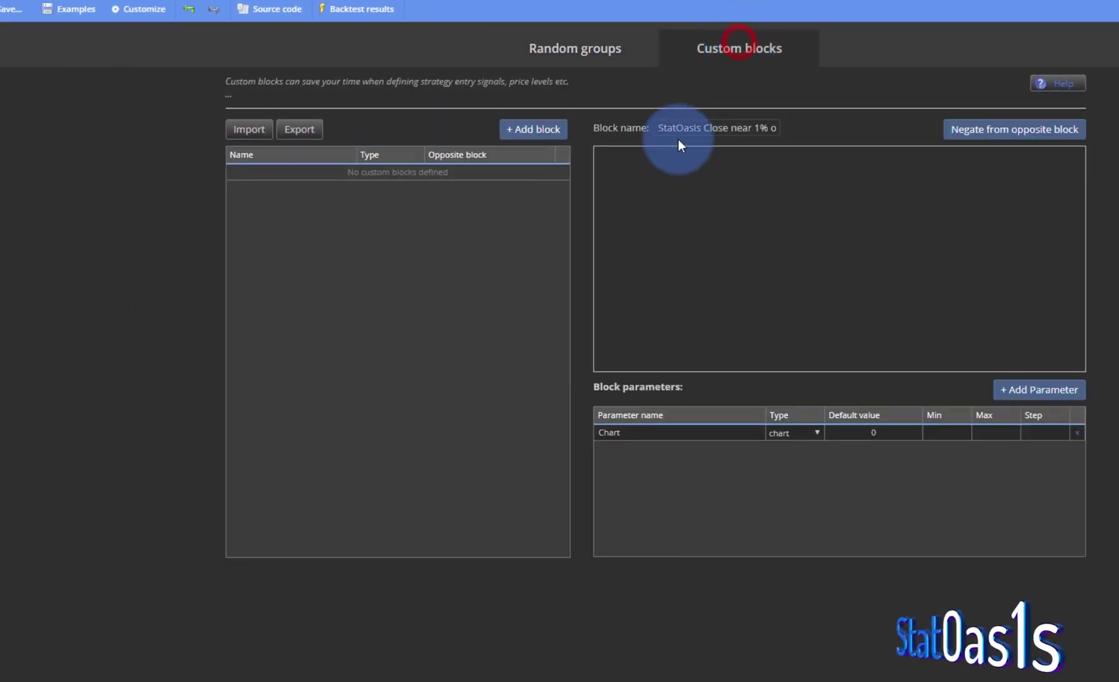
click(249, 129)
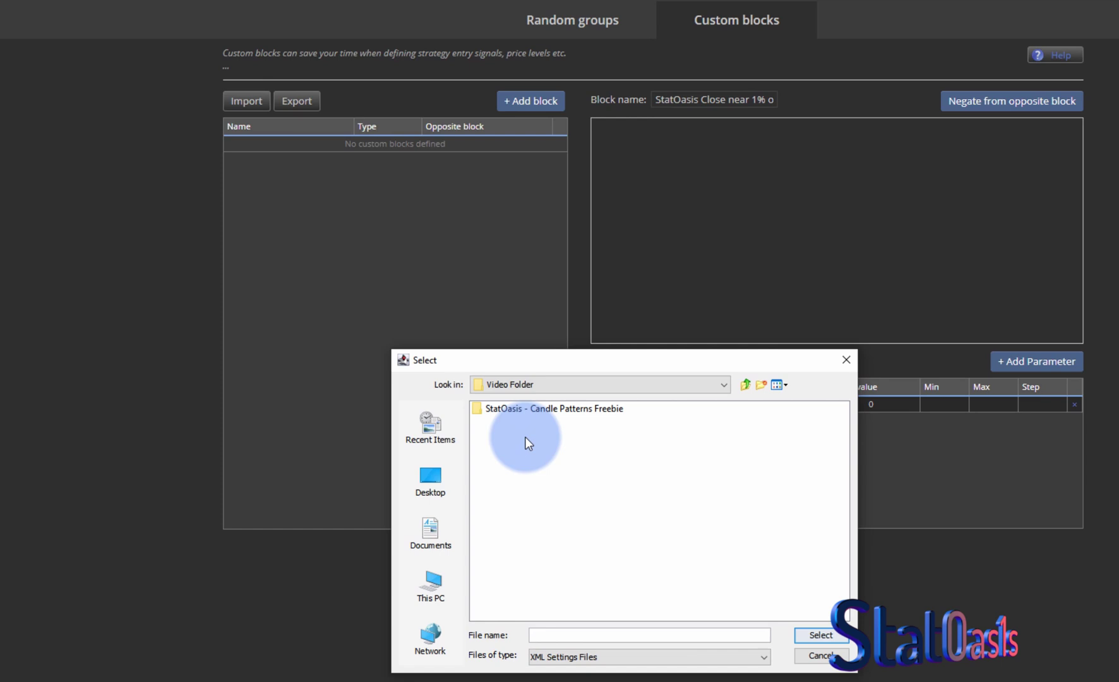
double_click(559, 411)
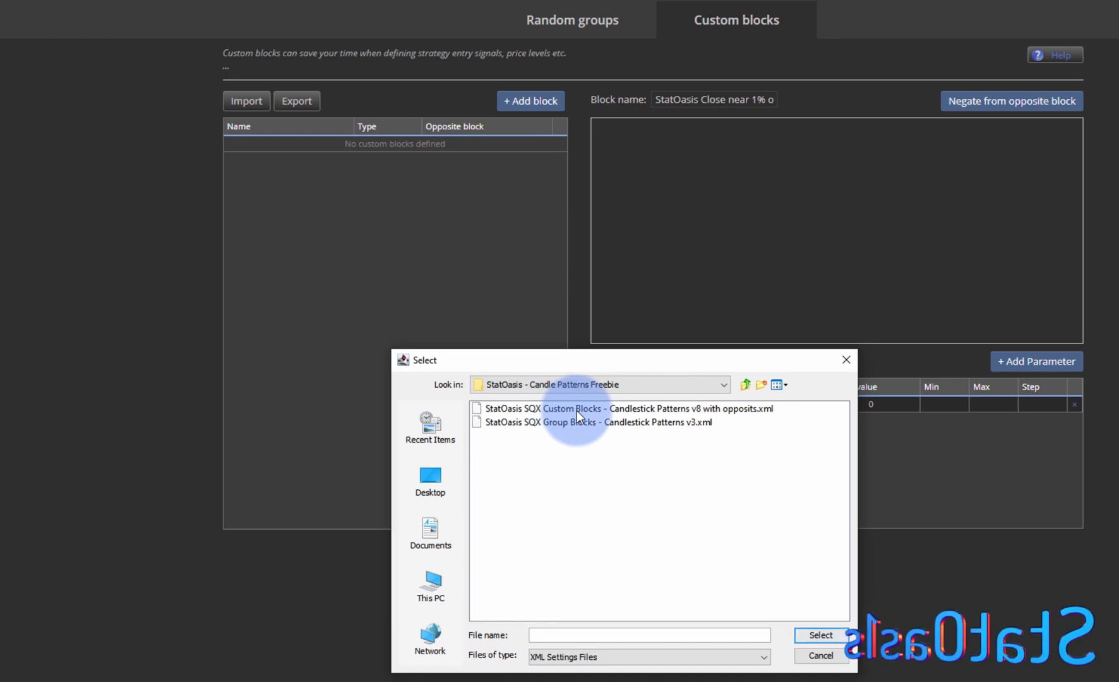
click(702, 412)
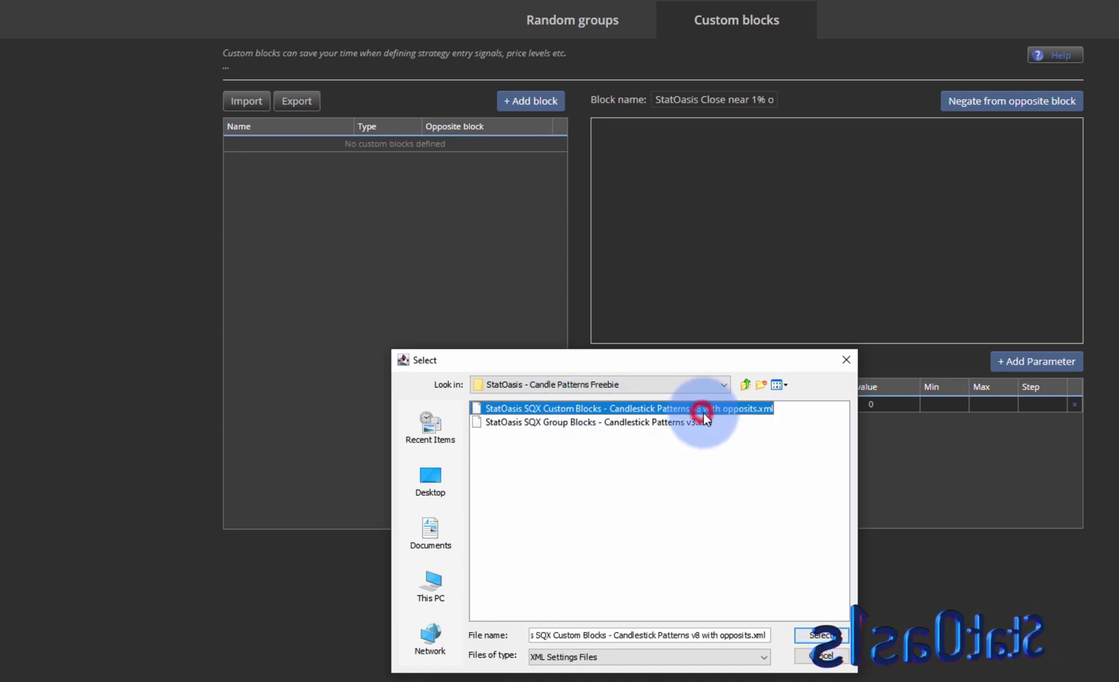
click(825, 632)
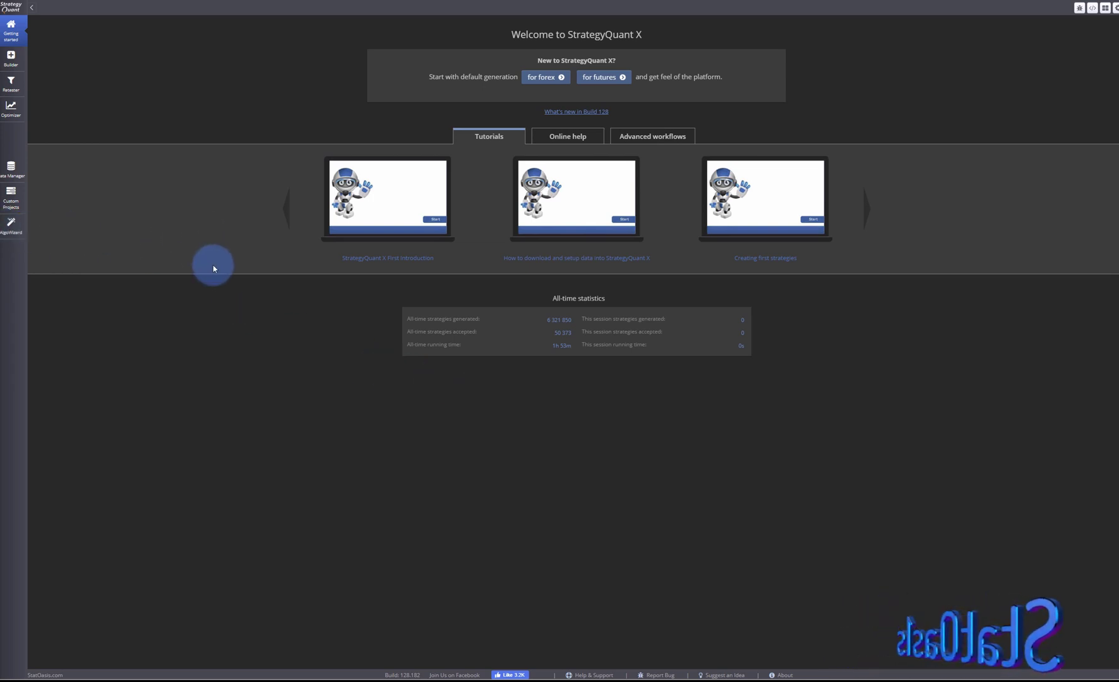
Step: Turn off AlgoWizard's automatic quick backtests, widen the custom blocks' Name column, and open the Builder
click(11, 224)
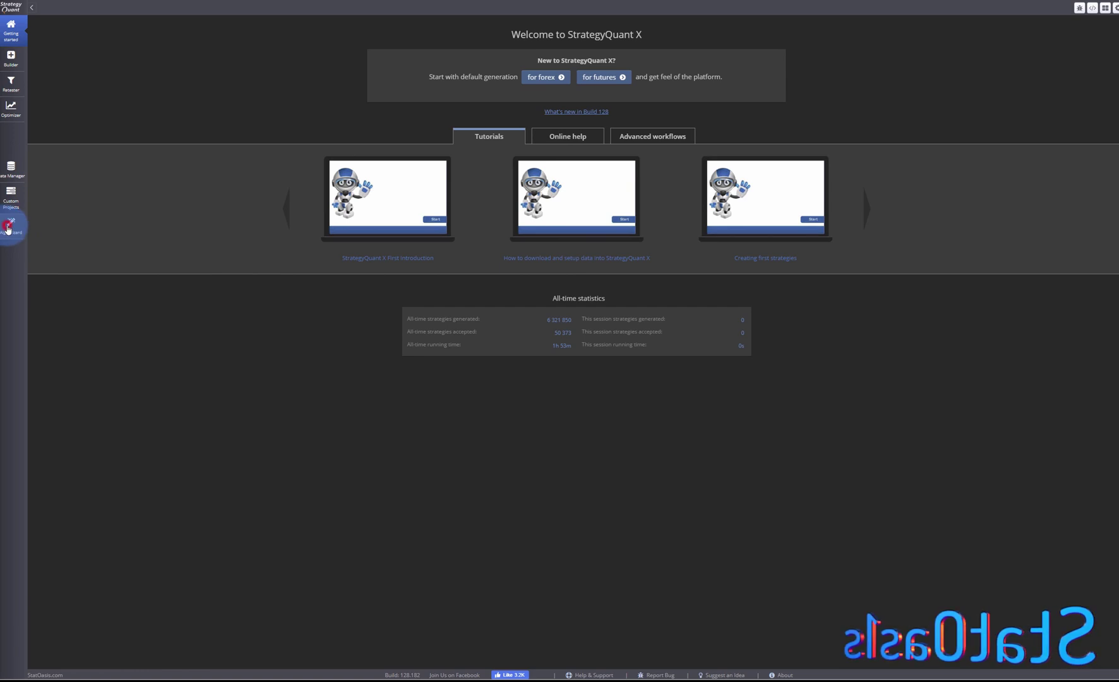
click(765, 41)
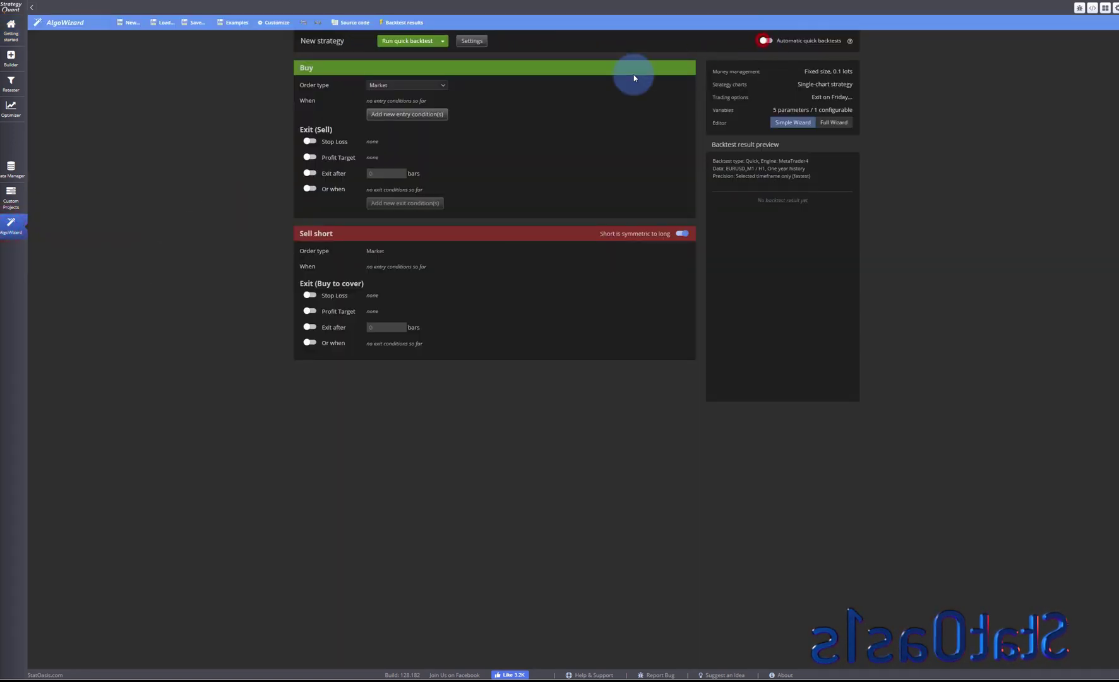
click(275, 23)
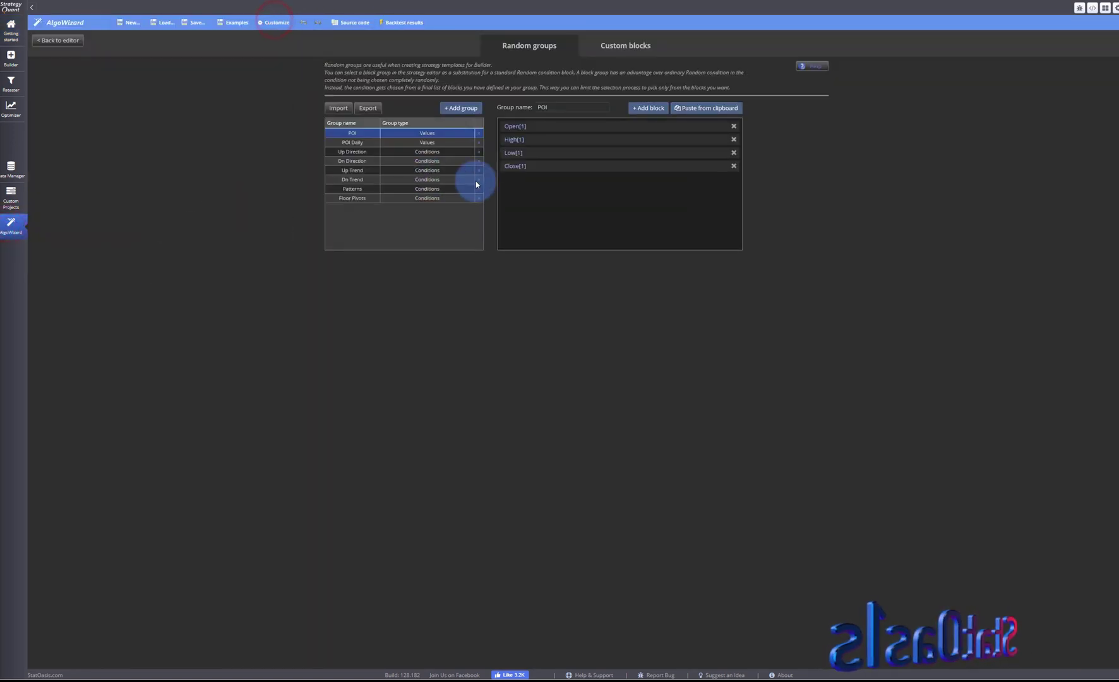
click(624, 45)
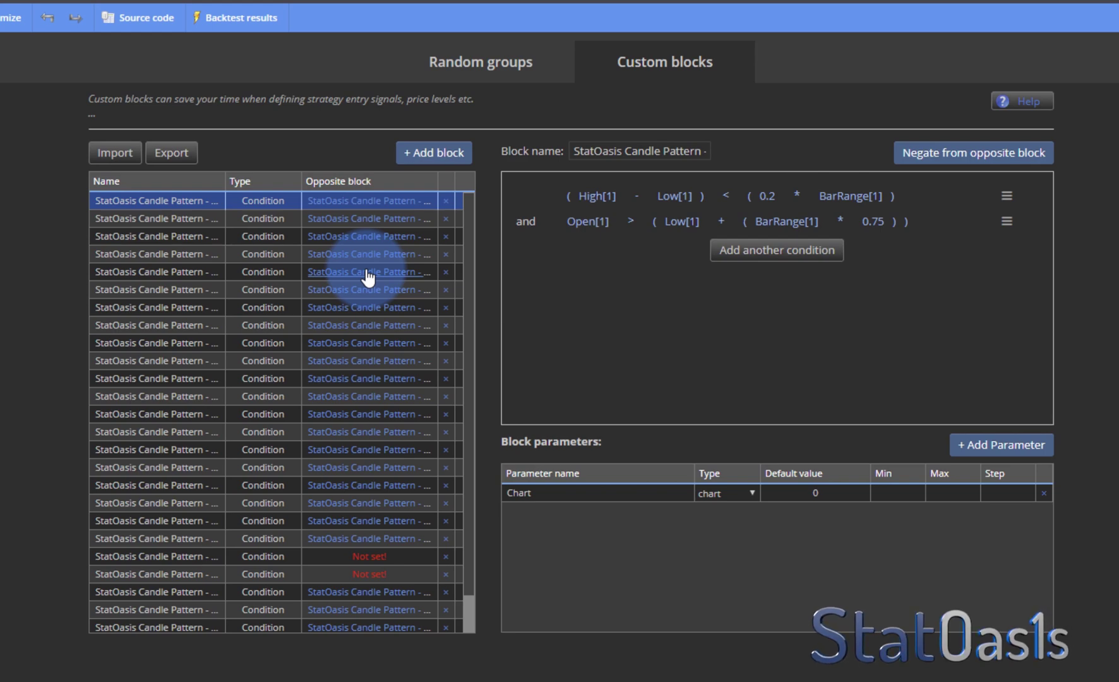
click(225, 181)
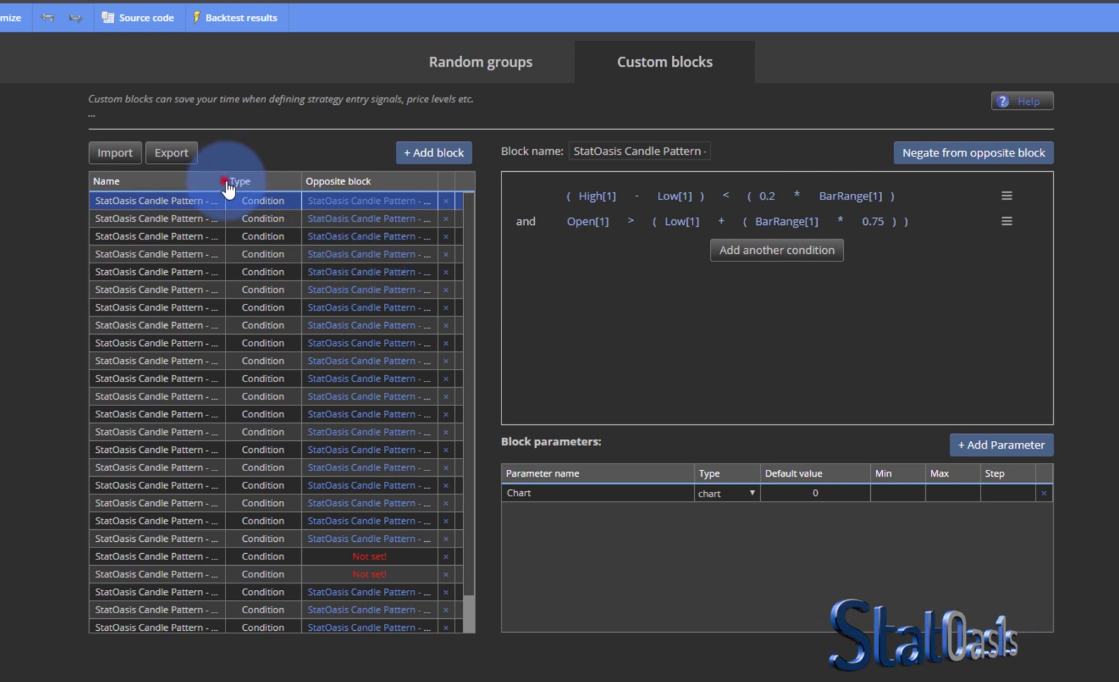
drag(225, 182, 284, 184)
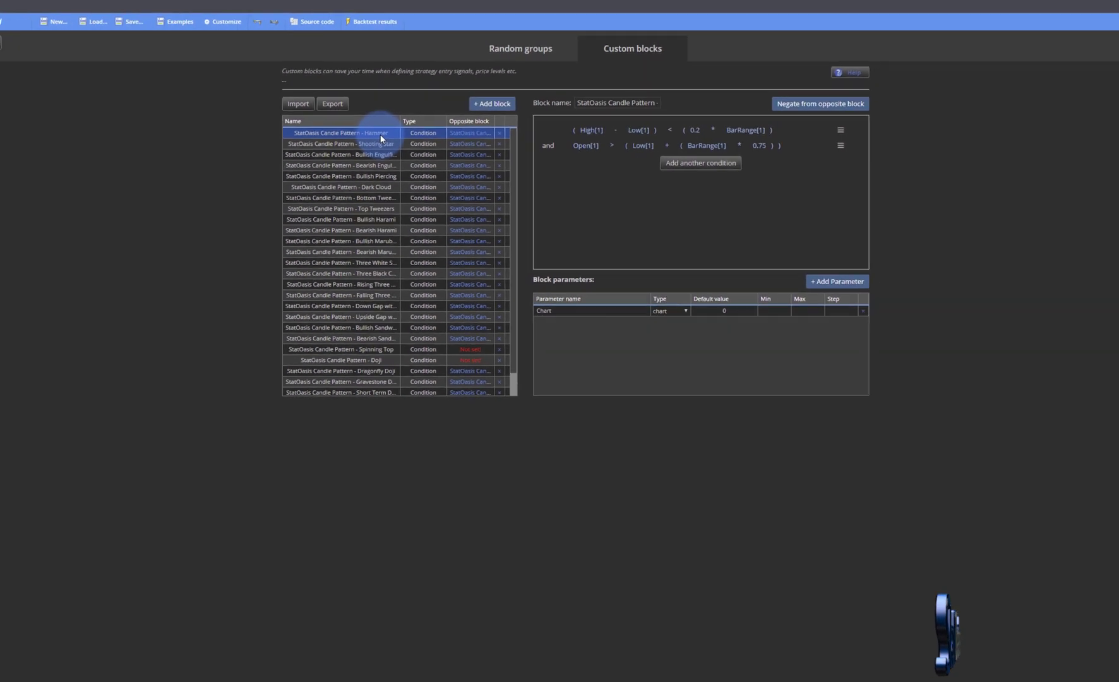
click(232, 107)
Step: Set Builder trading directions to both long and short with entry and exit symmetry off
click(10, 59)
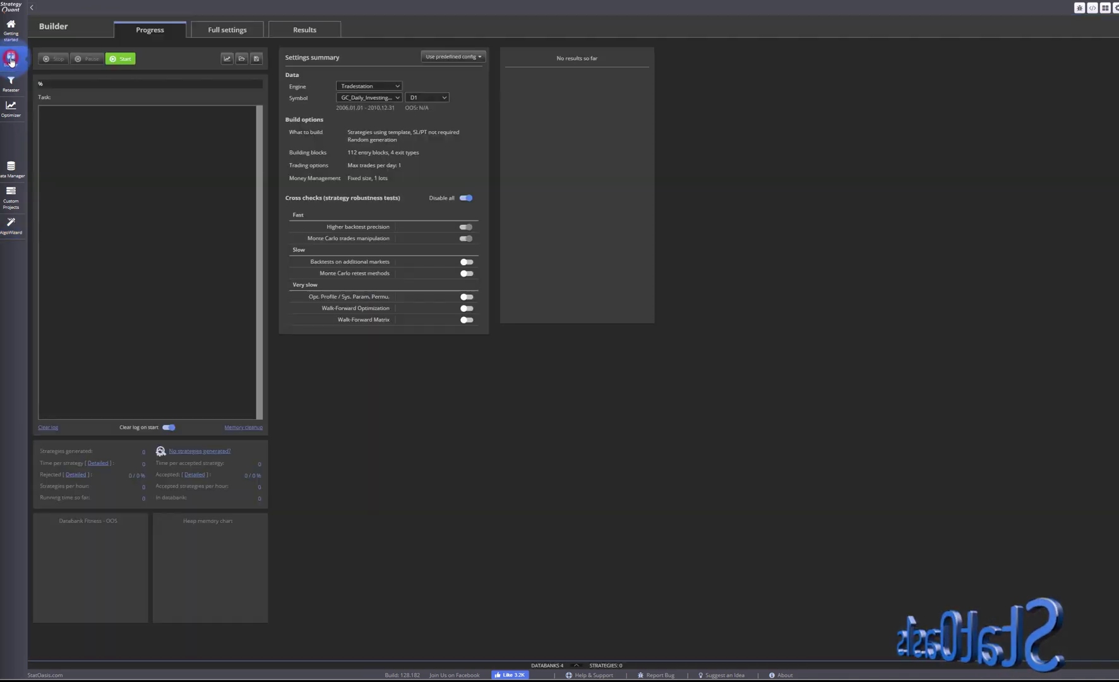
click(219, 36)
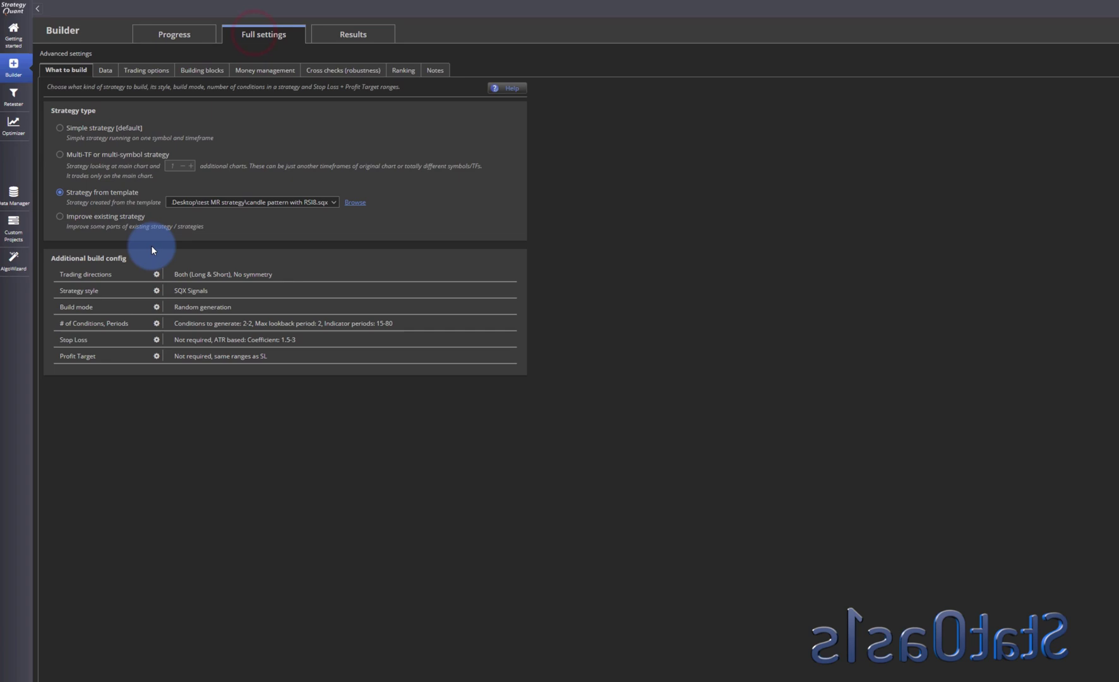
click(156, 273)
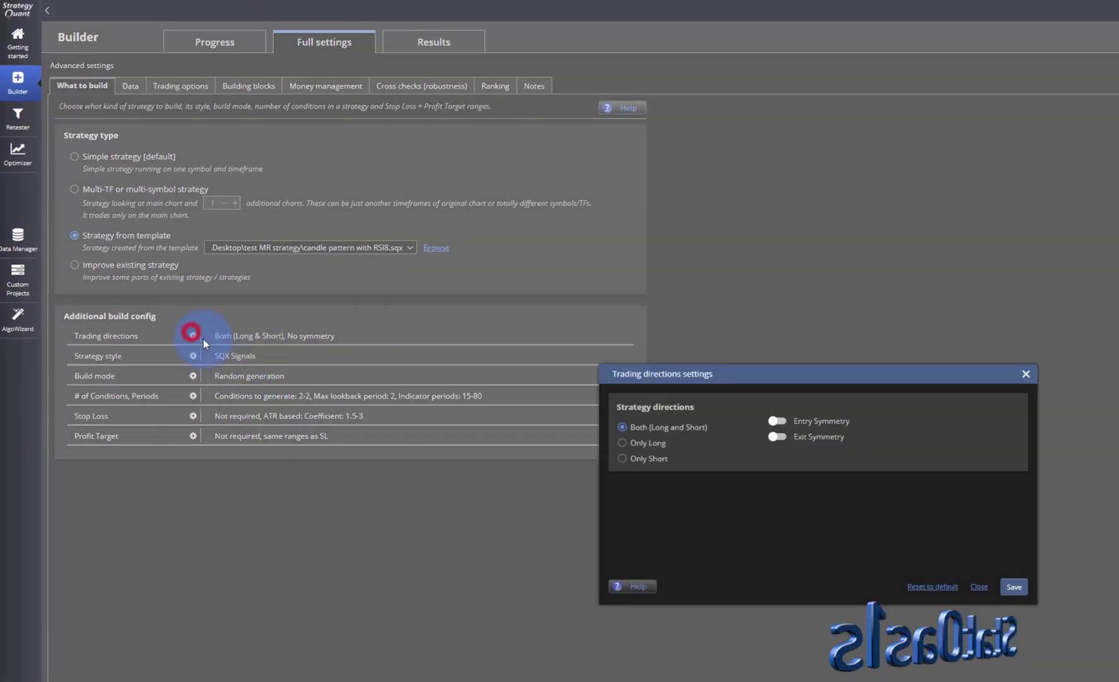
click(782, 423)
click(777, 437)
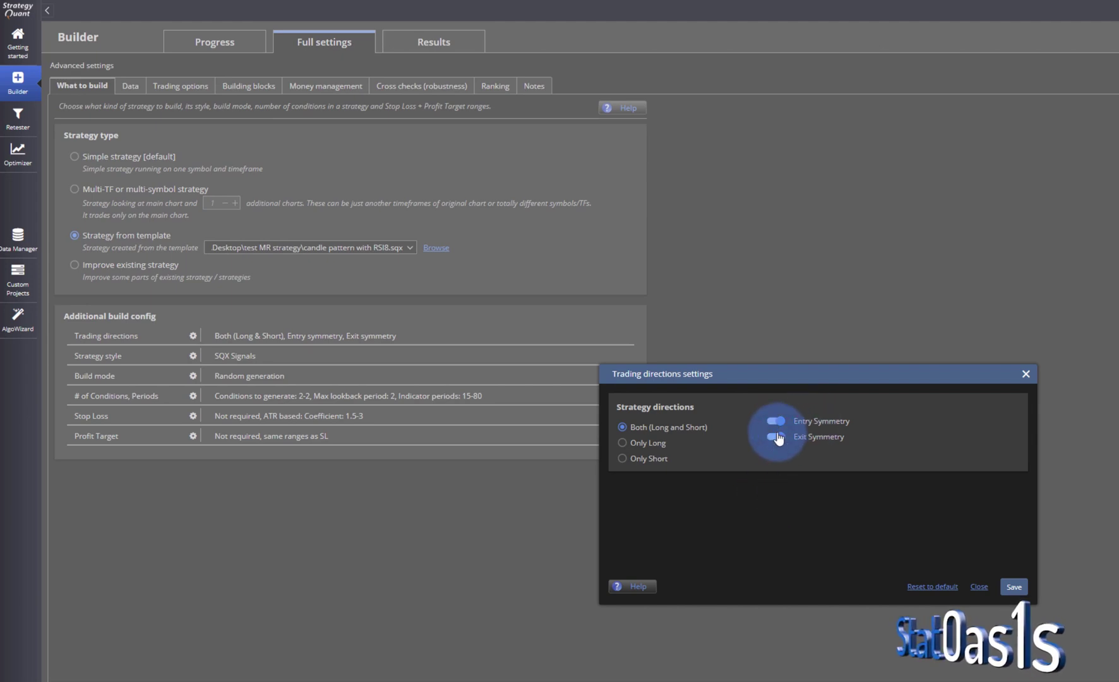
click(777, 437)
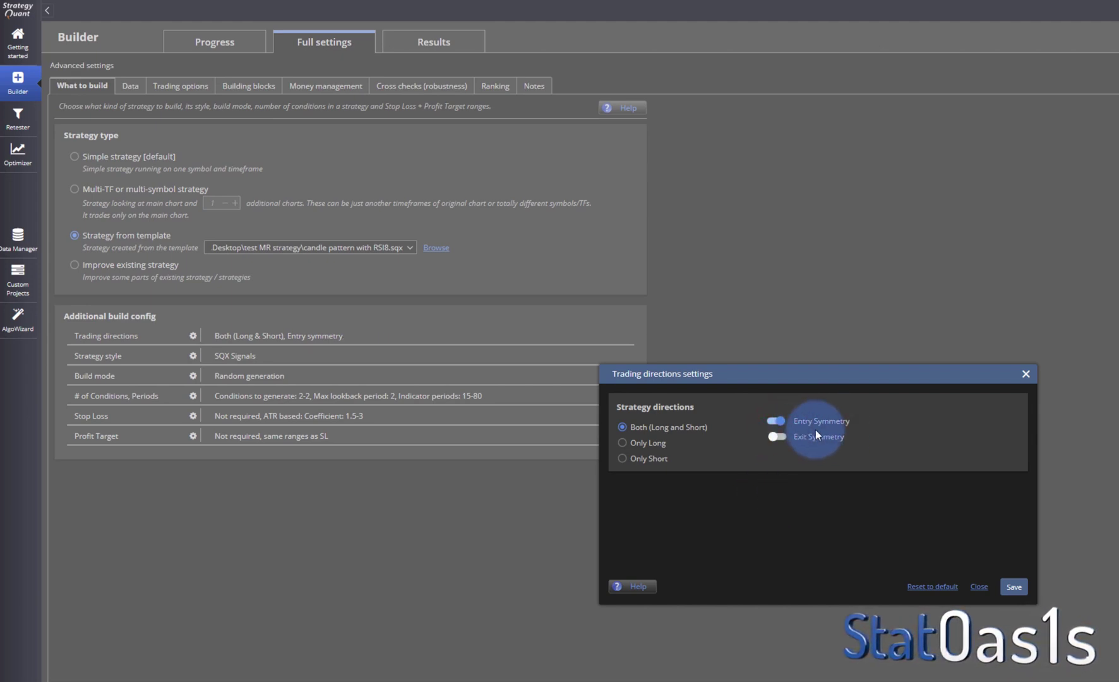
click(980, 587)
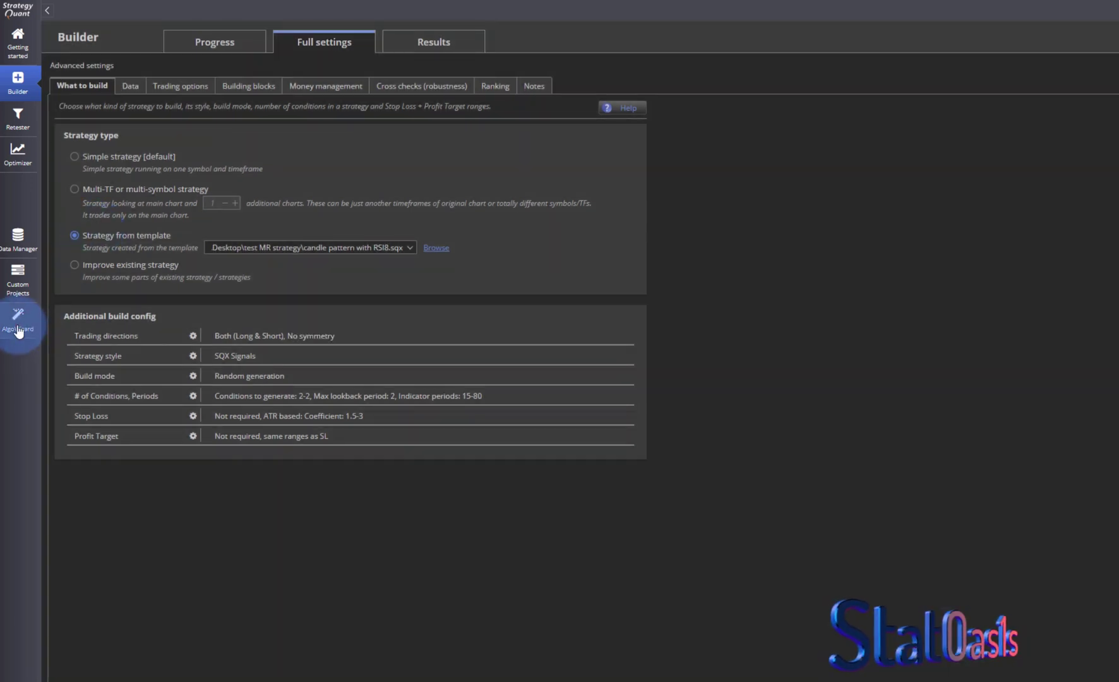
Step: Review the conditions of the imported Shooting Star, Bullish Engulfing and Bearish Engulfing blocks
click(18, 327)
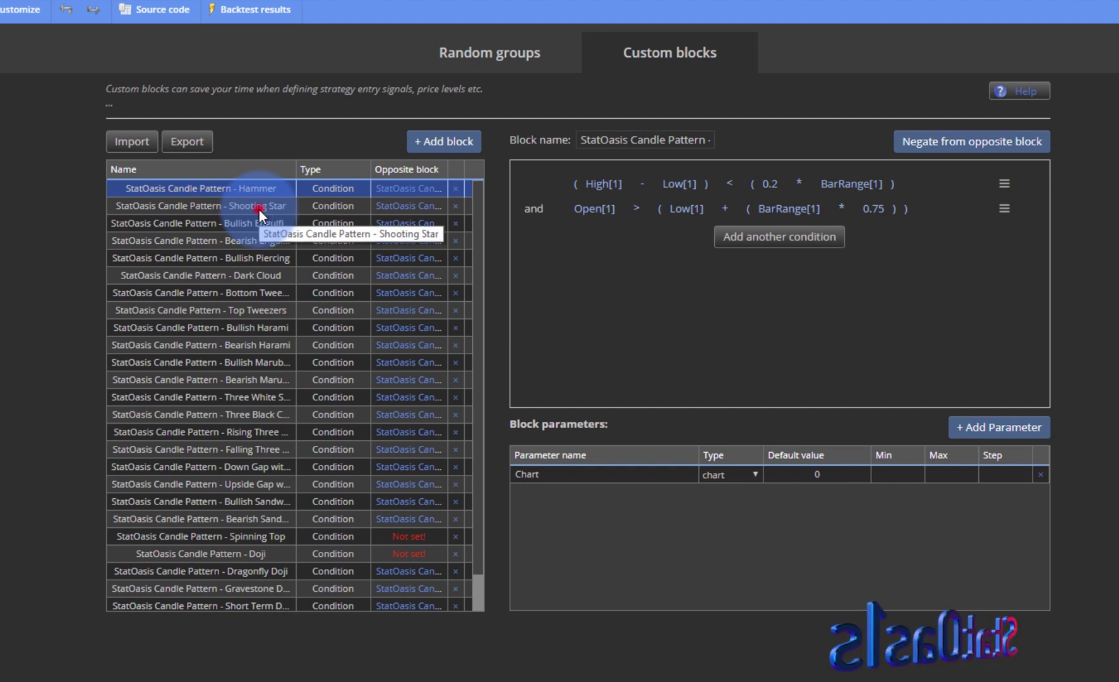
click(259, 209)
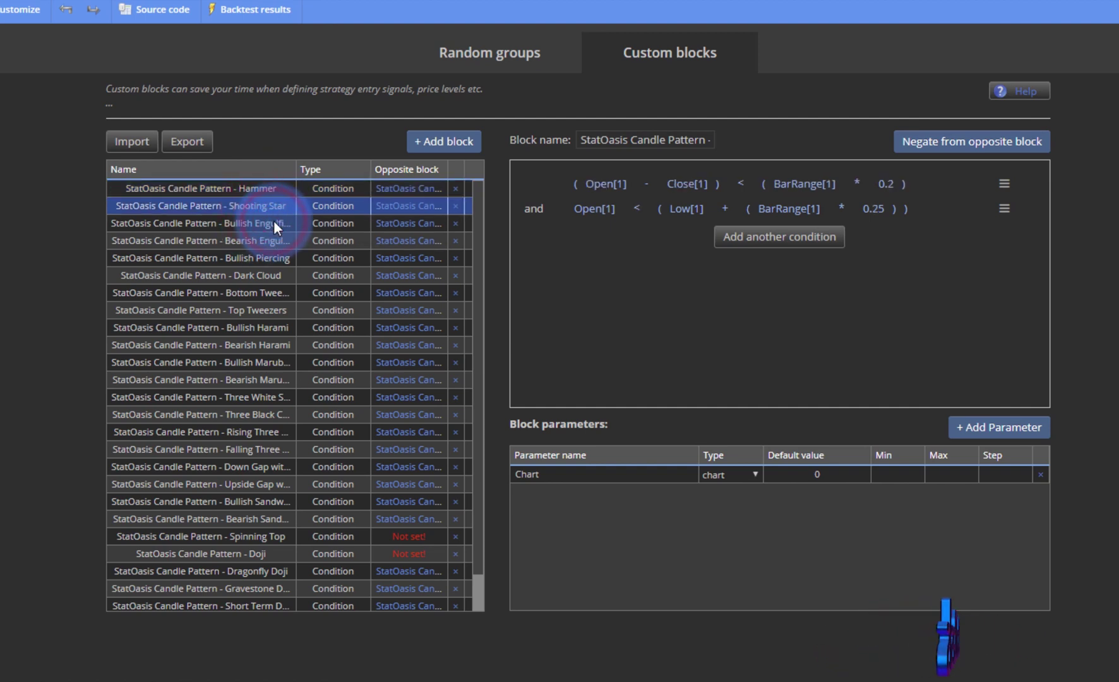
click(273, 221)
click(248, 238)
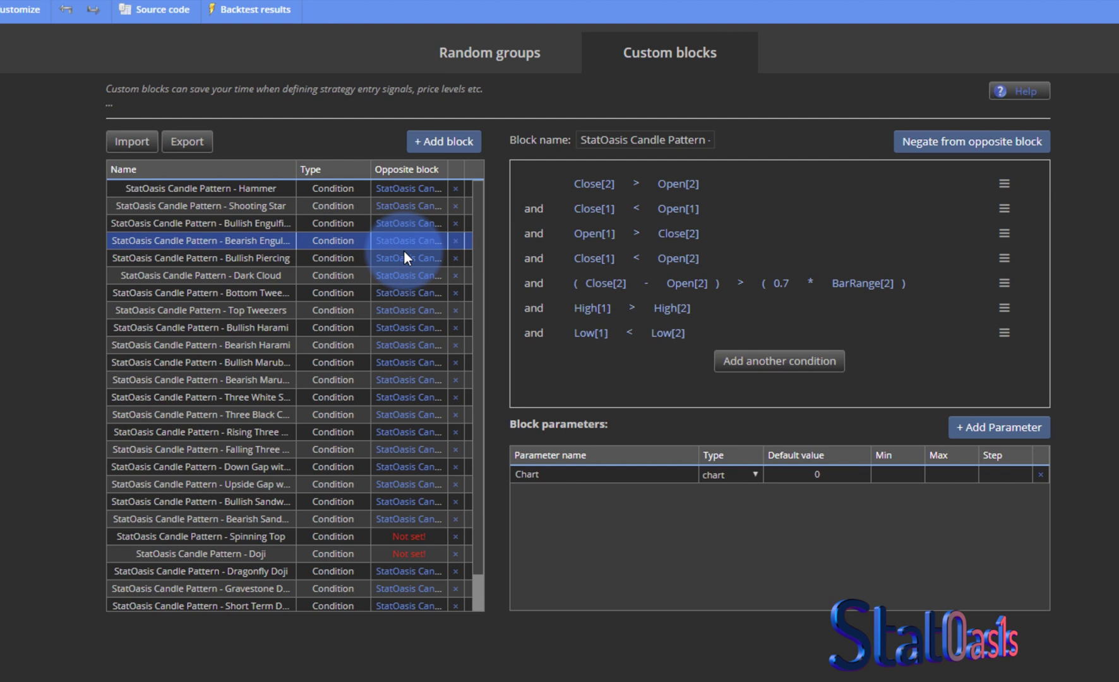
Step: Try choosing an opposite block for Shooting Star, cancel, then inspect Close near 1% of MA
click(410, 207)
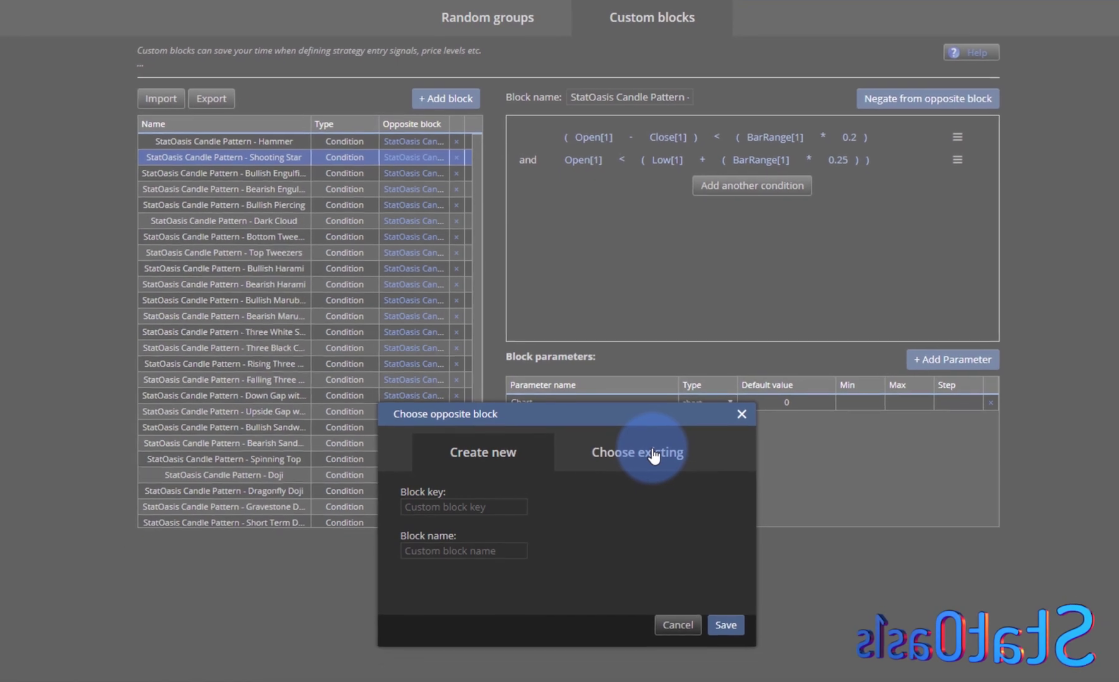
click(667, 511)
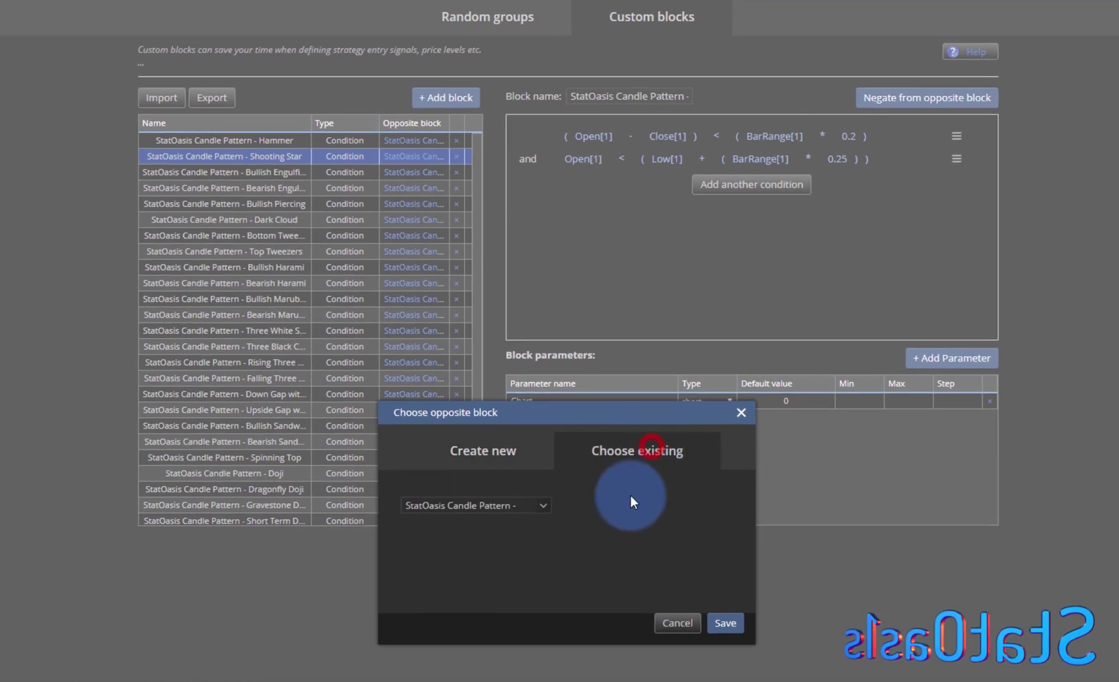
click(538, 562)
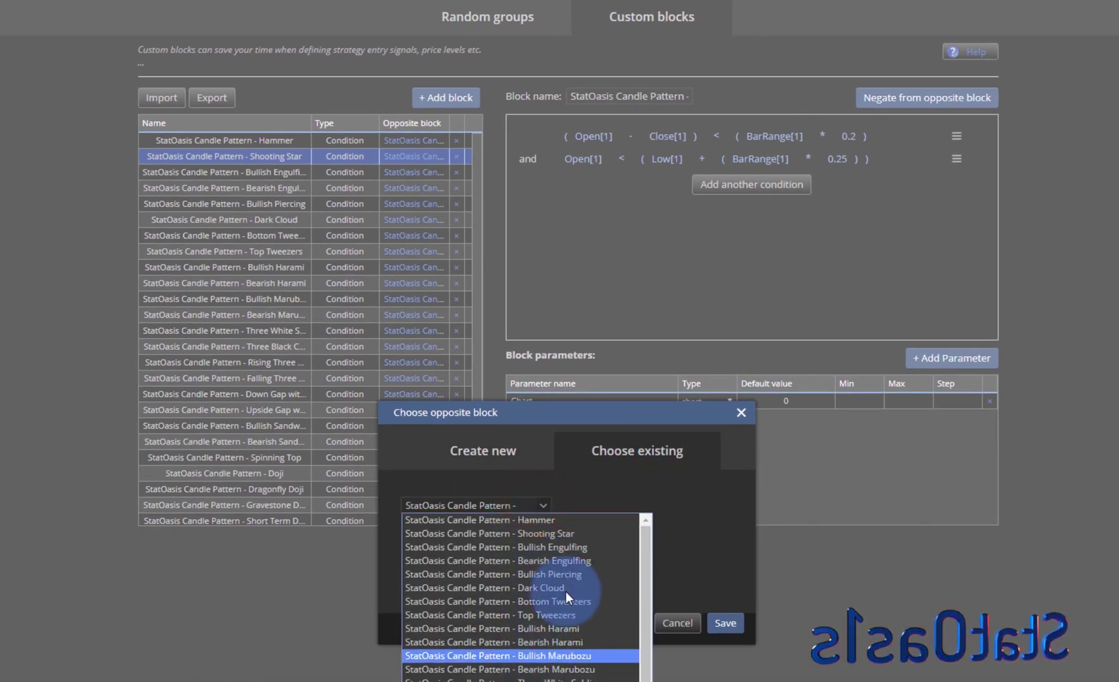
click(697, 564)
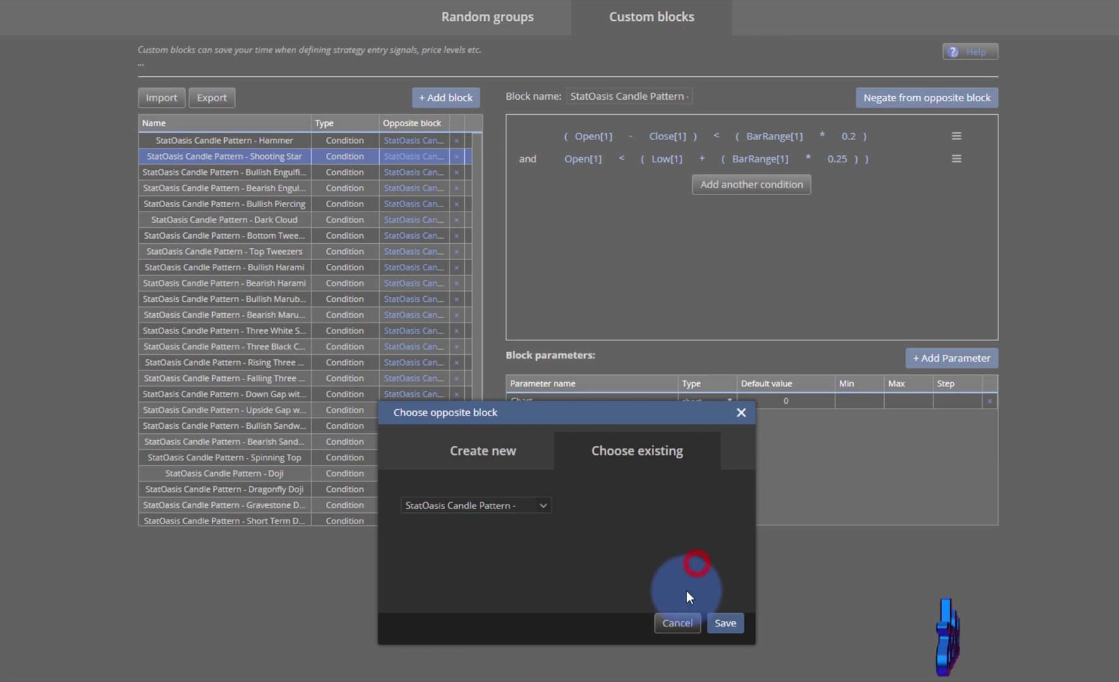
click(678, 621)
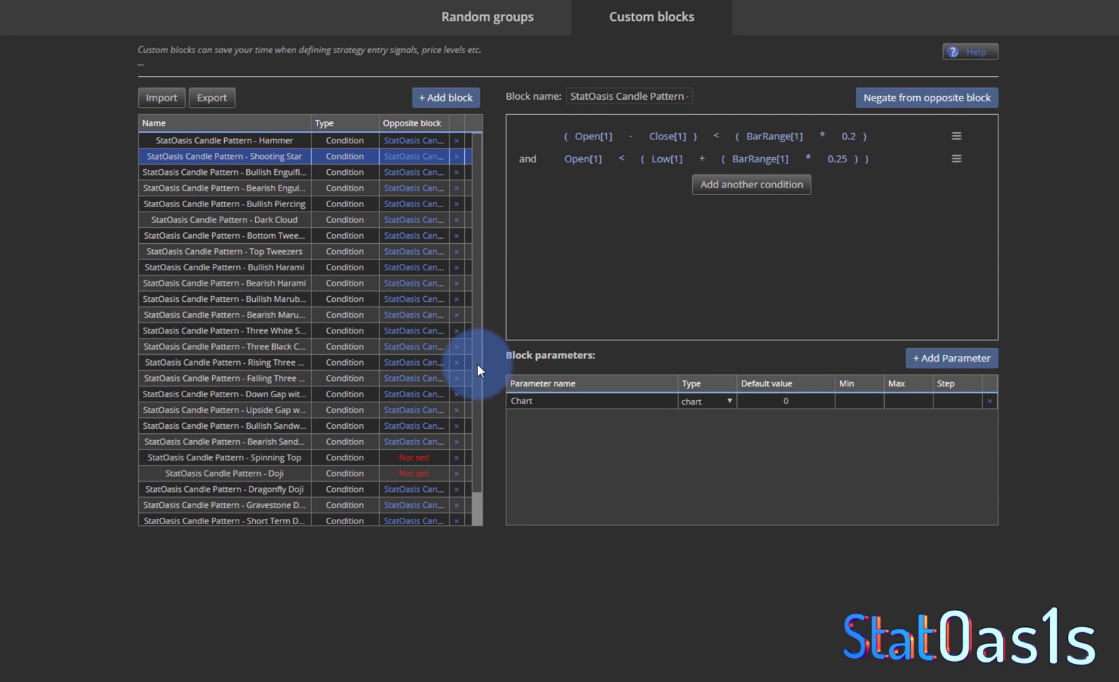
scroll(478, 397, down, 1)
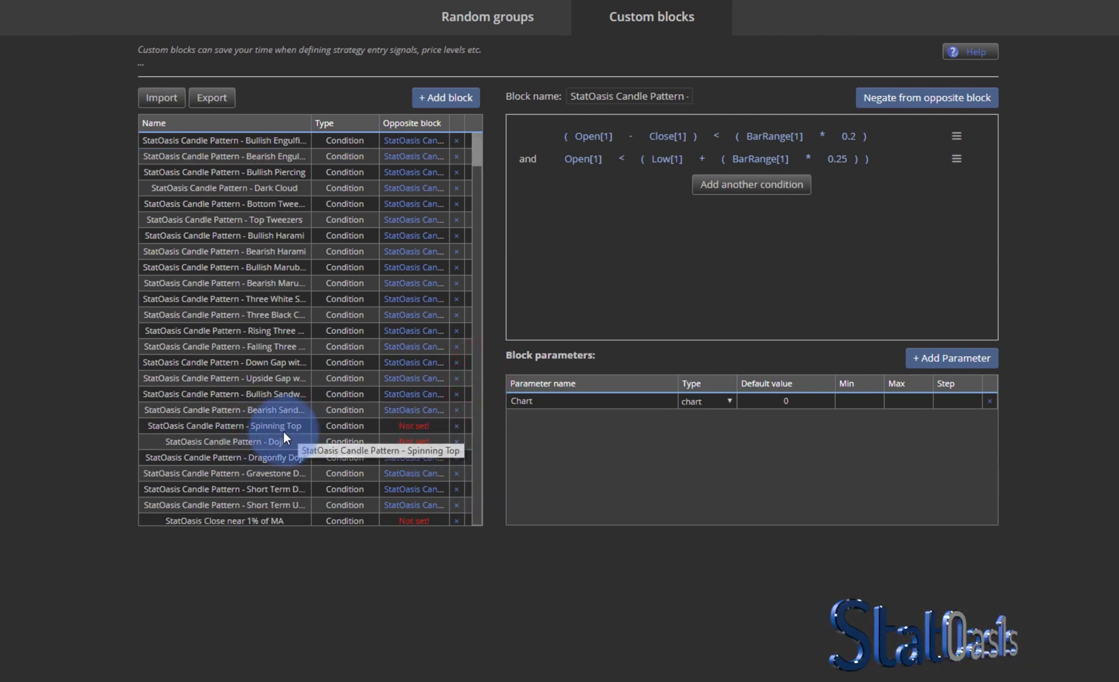
click(284, 522)
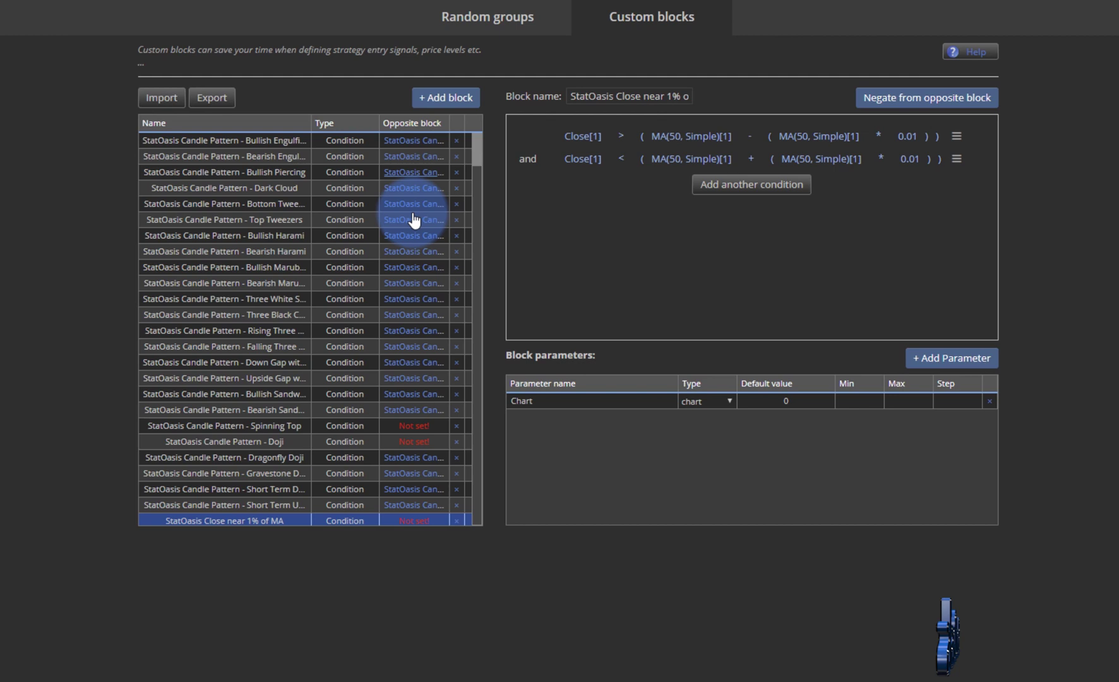
Step: Import all groups from the StatOasis SQX Group Blocks file into Random groups
click(484, 22)
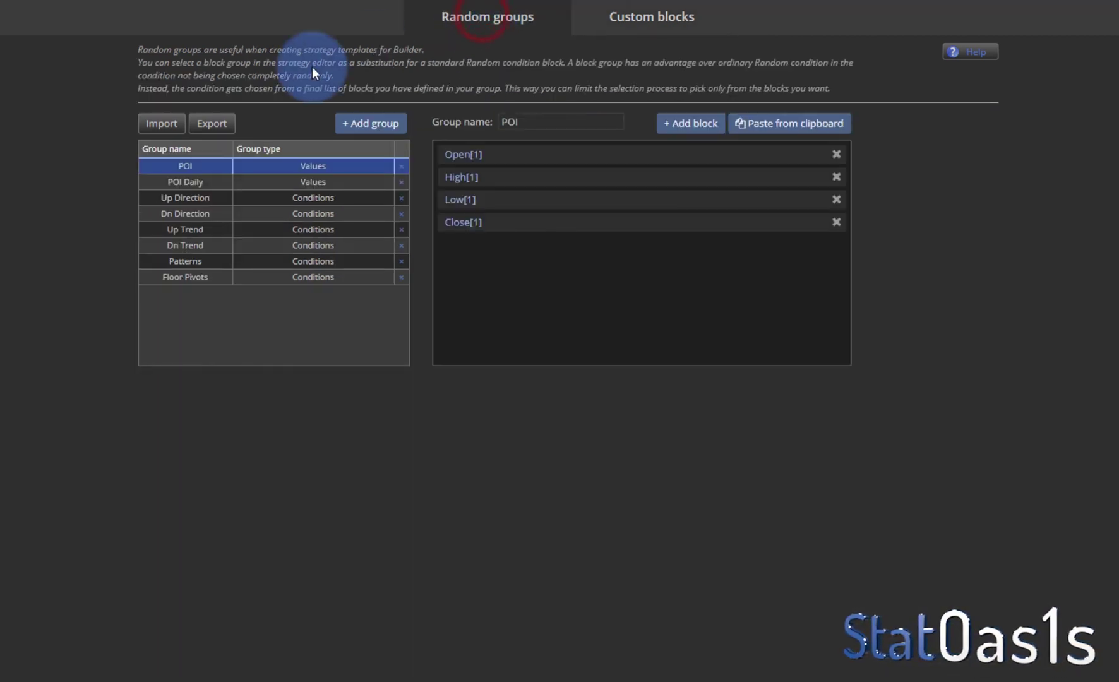
click(154, 124)
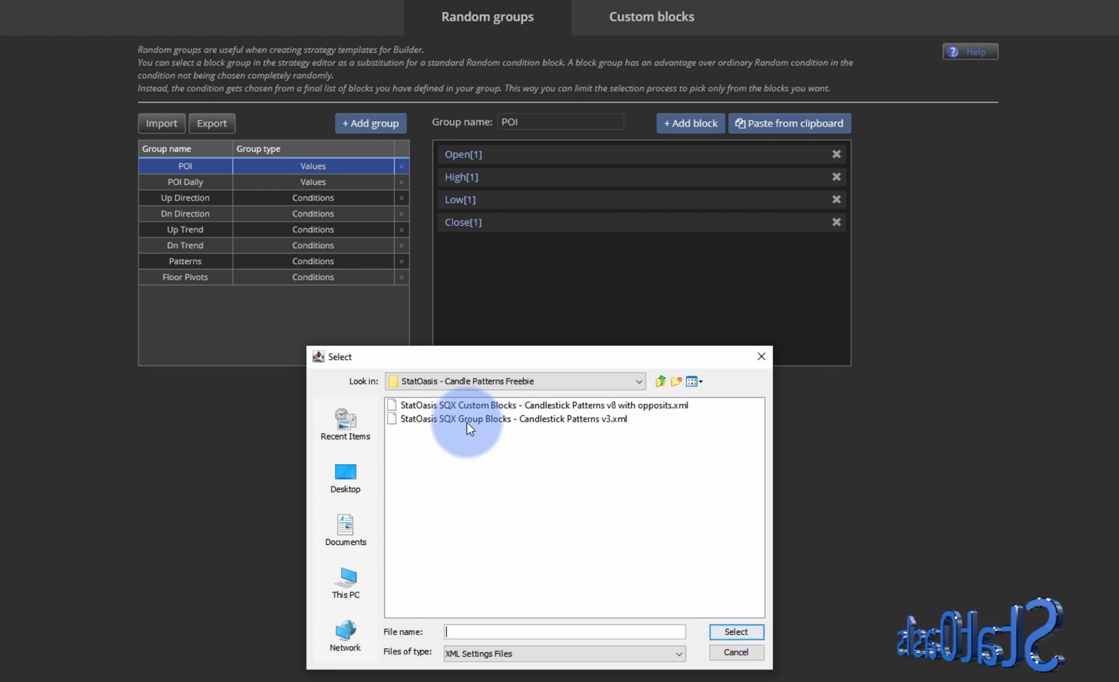
click(493, 420)
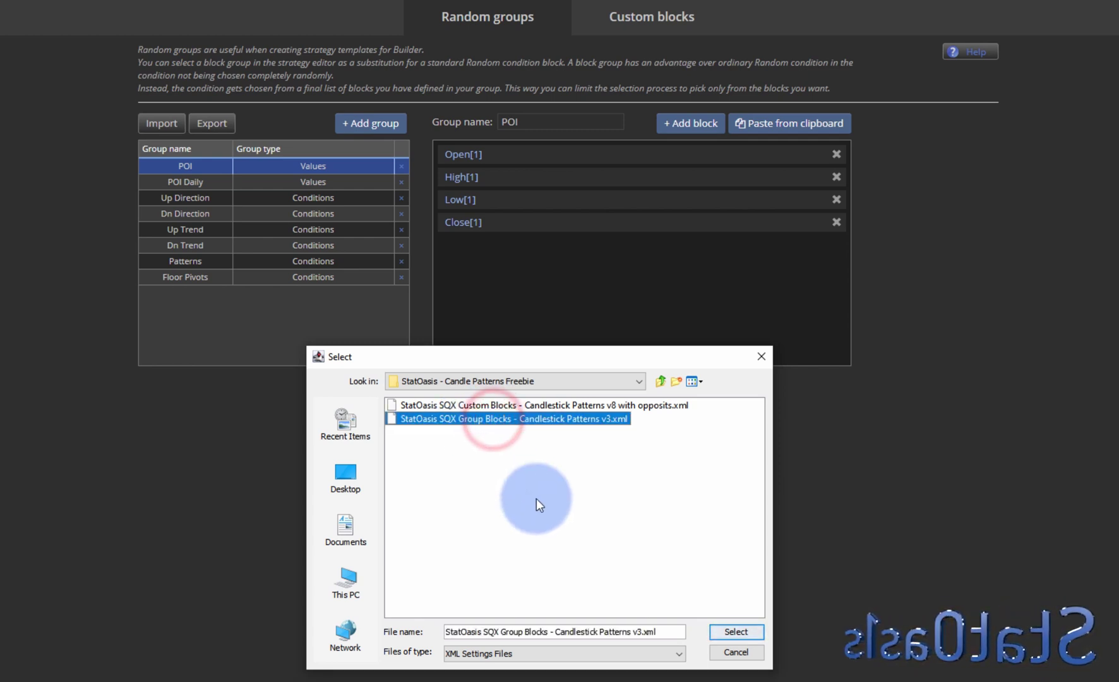
click(732, 632)
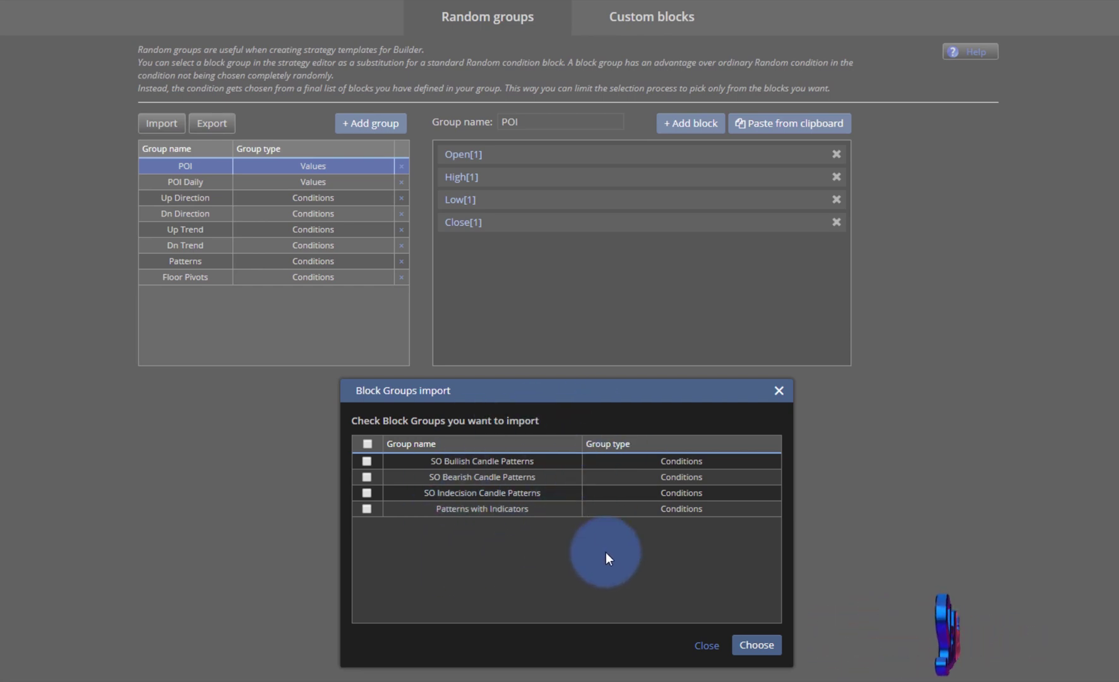
click(366, 461)
click(366, 477)
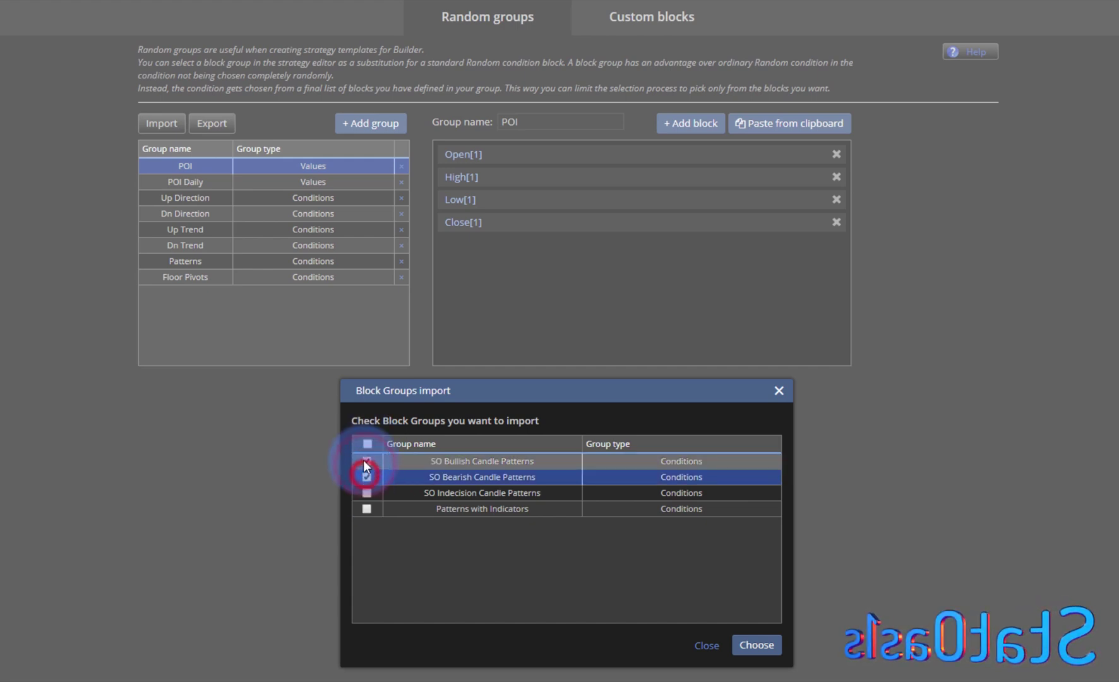
click(367, 444)
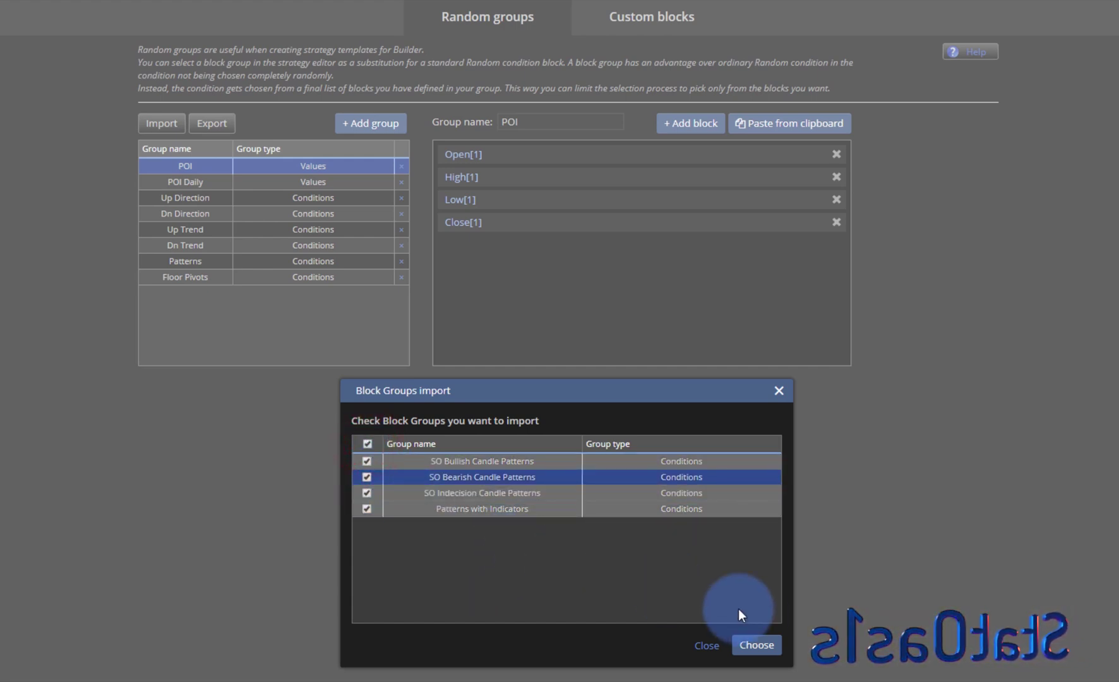
click(755, 645)
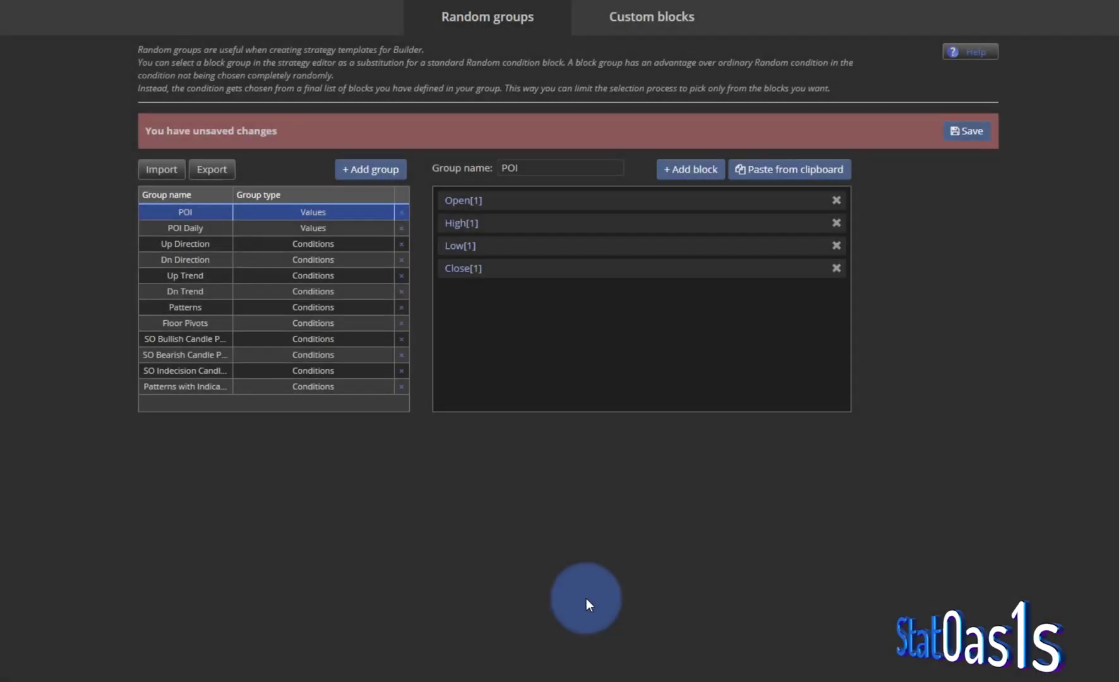
Step: Save the imported groups and review the SO Bullish, Bearish, Indecision and Patterns with Indicators blocks
click(965, 131)
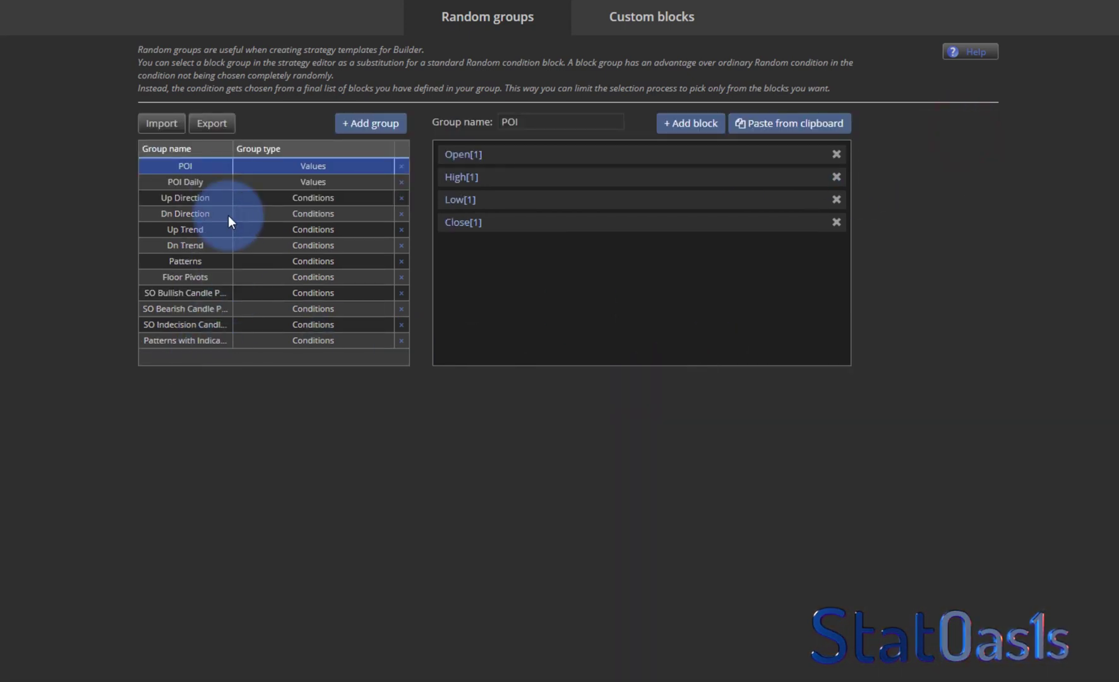
drag(231, 148, 275, 148)
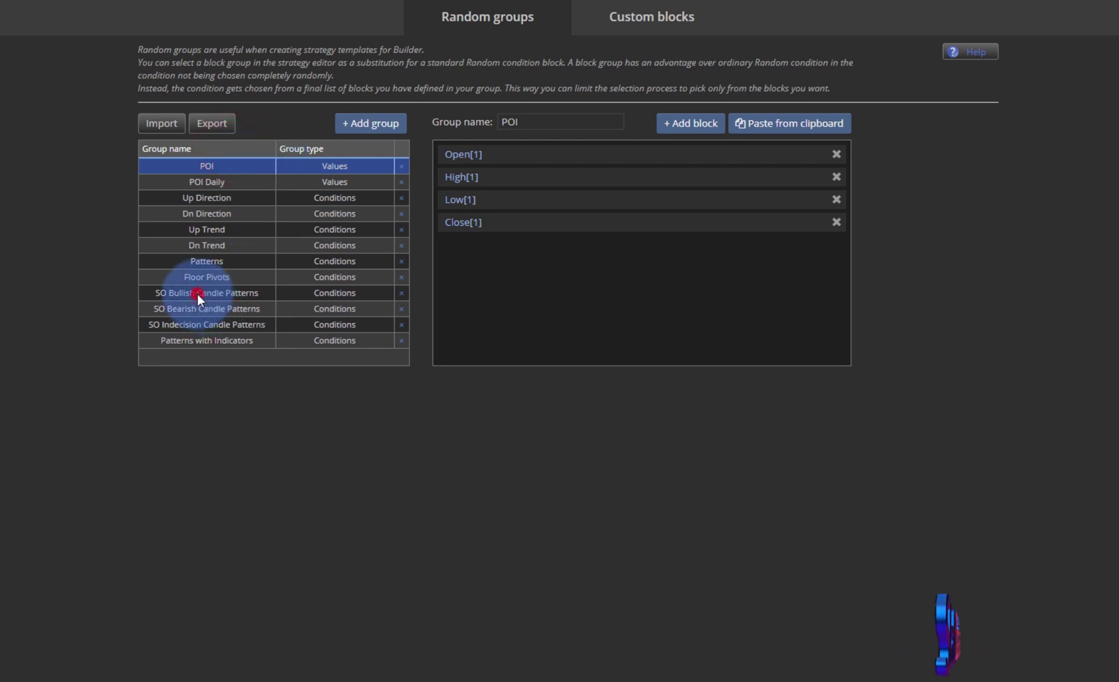
click(197, 294)
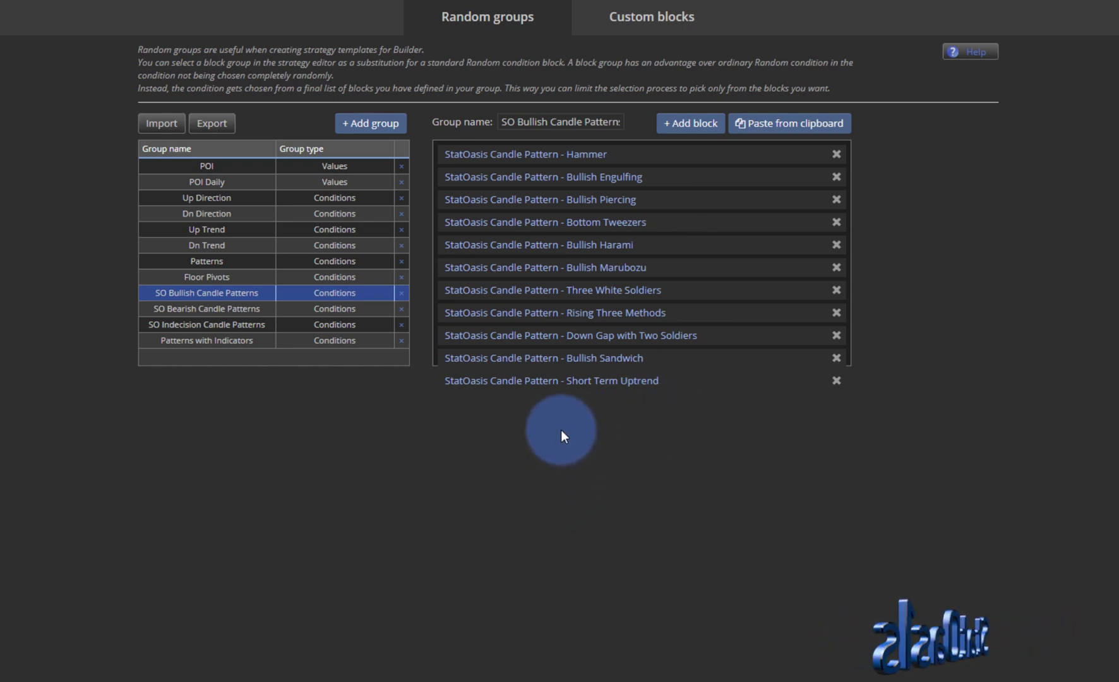
click(203, 309)
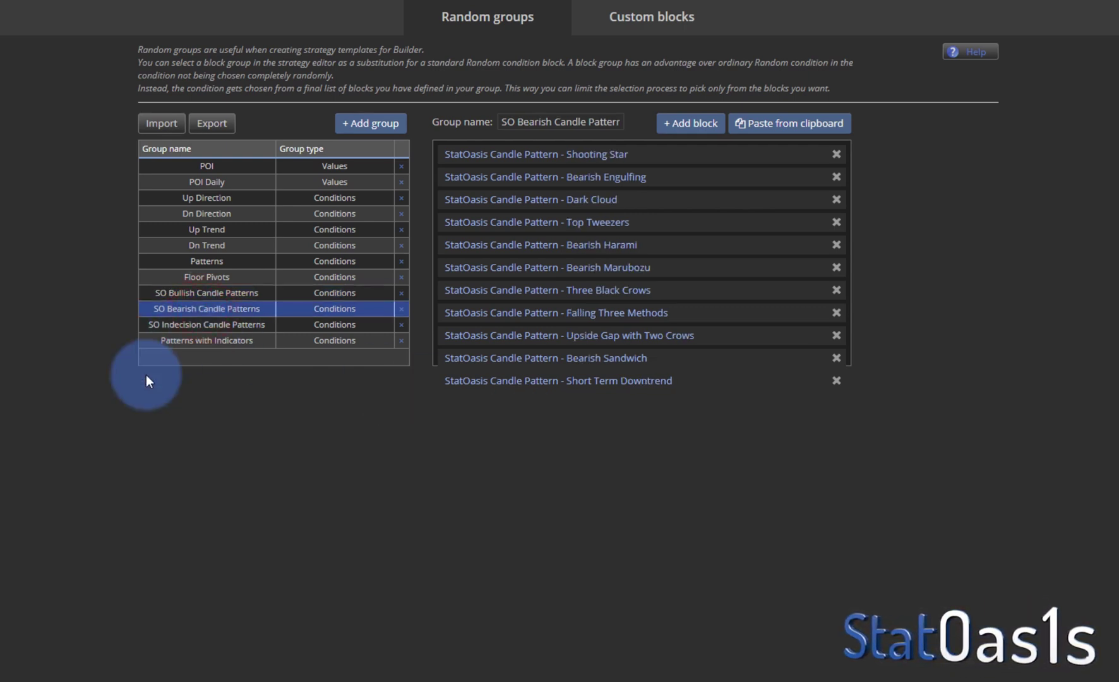
click(200, 325)
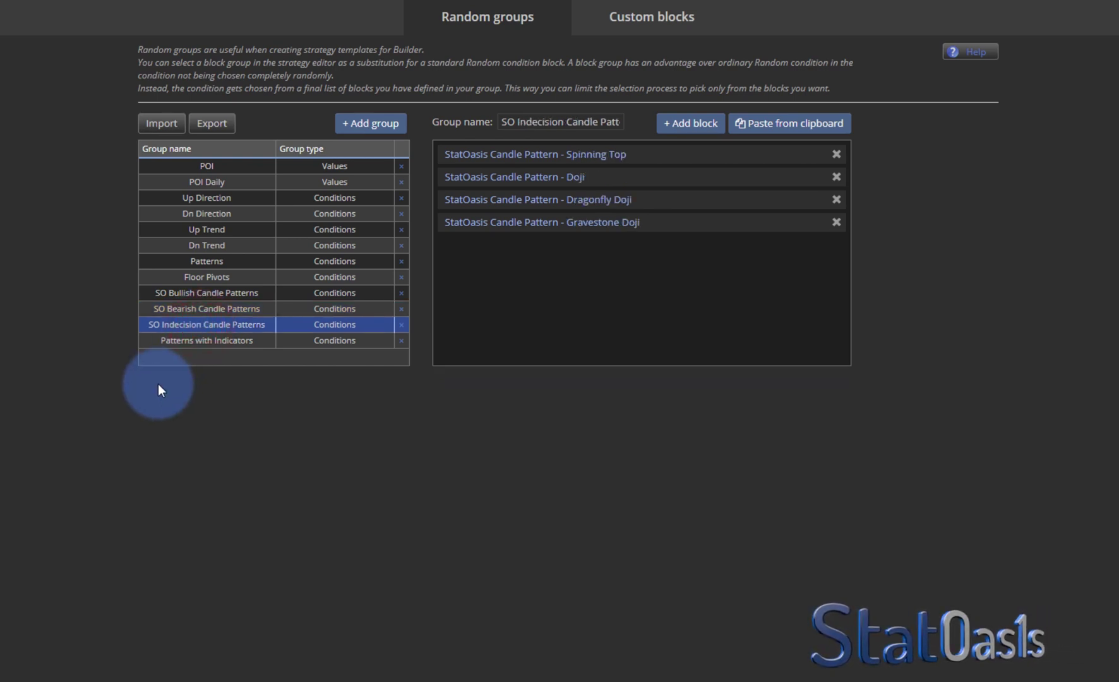
click(189, 341)
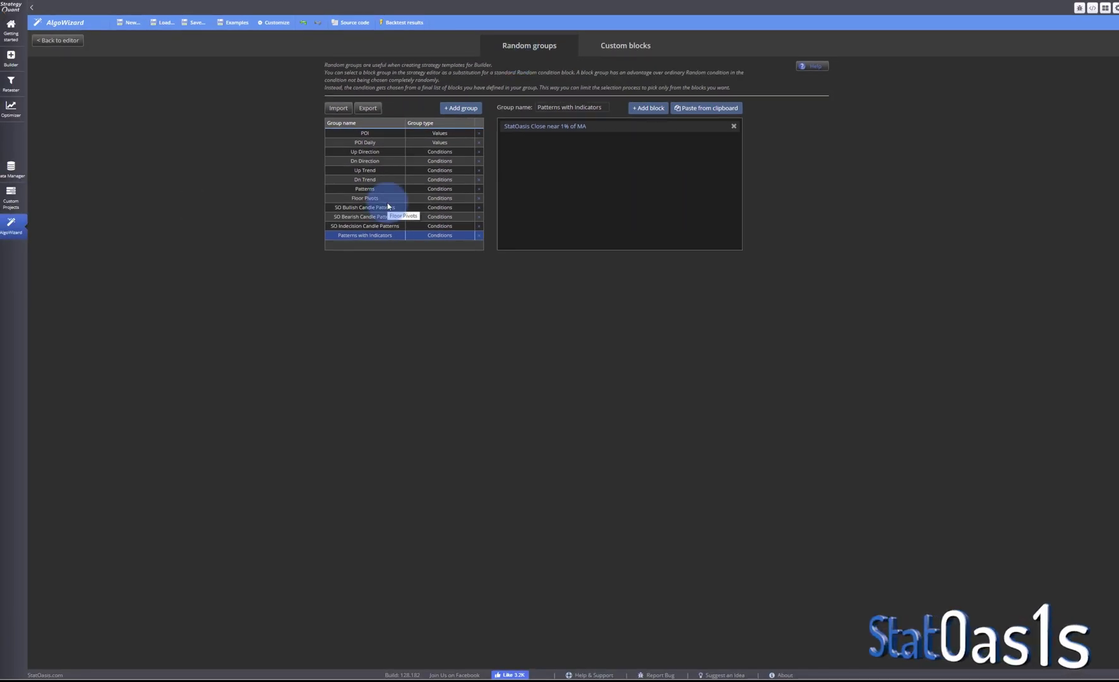
Step: In the editor's advanced settings, start the first long entry condition and browse the custom candle blocks
click(58, 40)
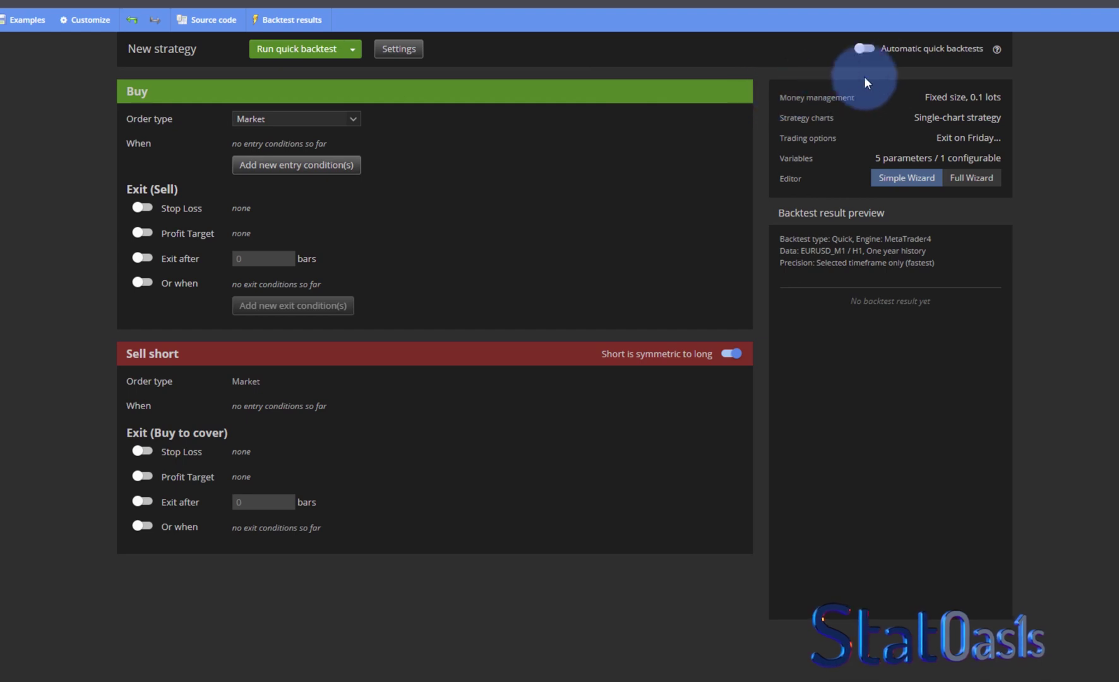
click(394, 50)
click(704, 51)
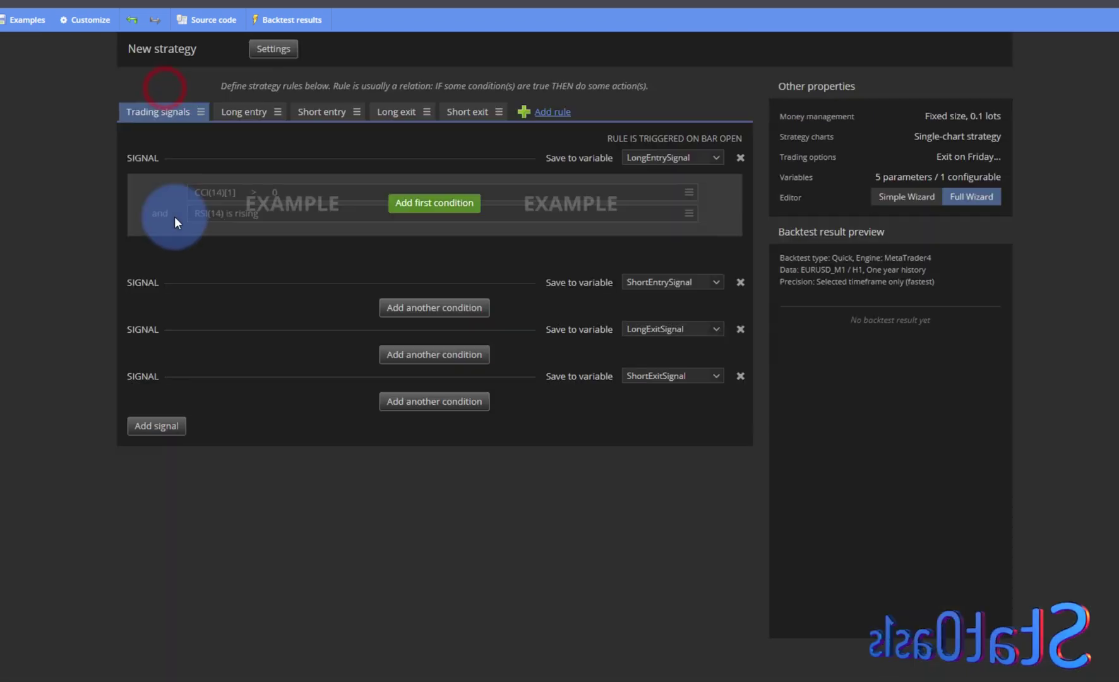
click(427, 202)
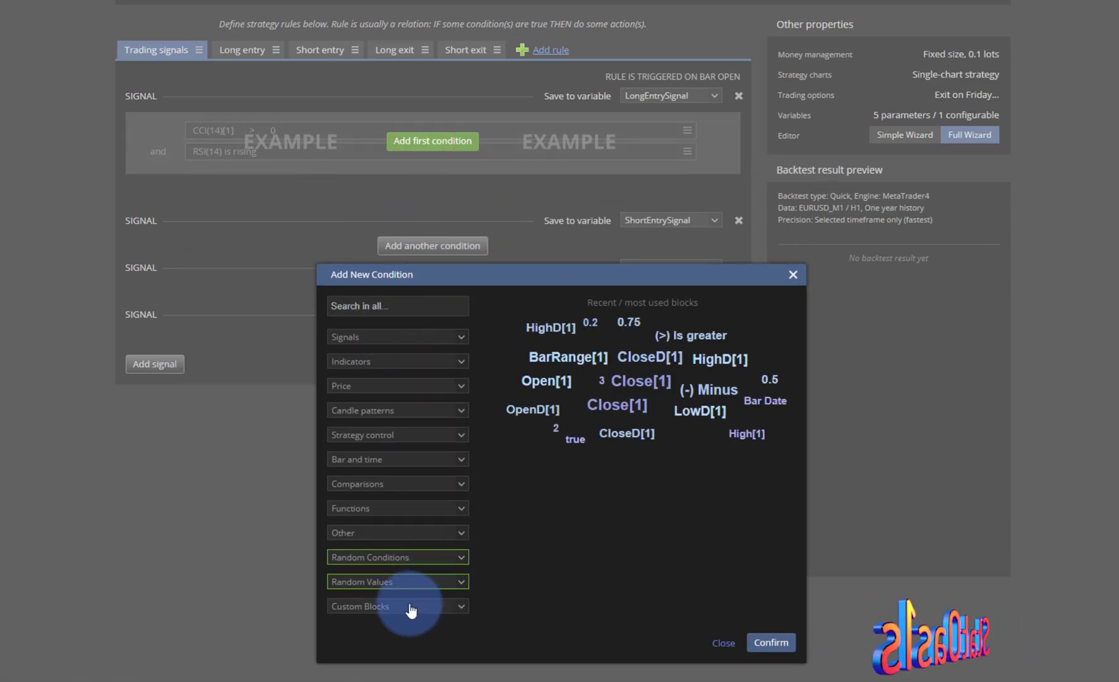
click(410, 608)
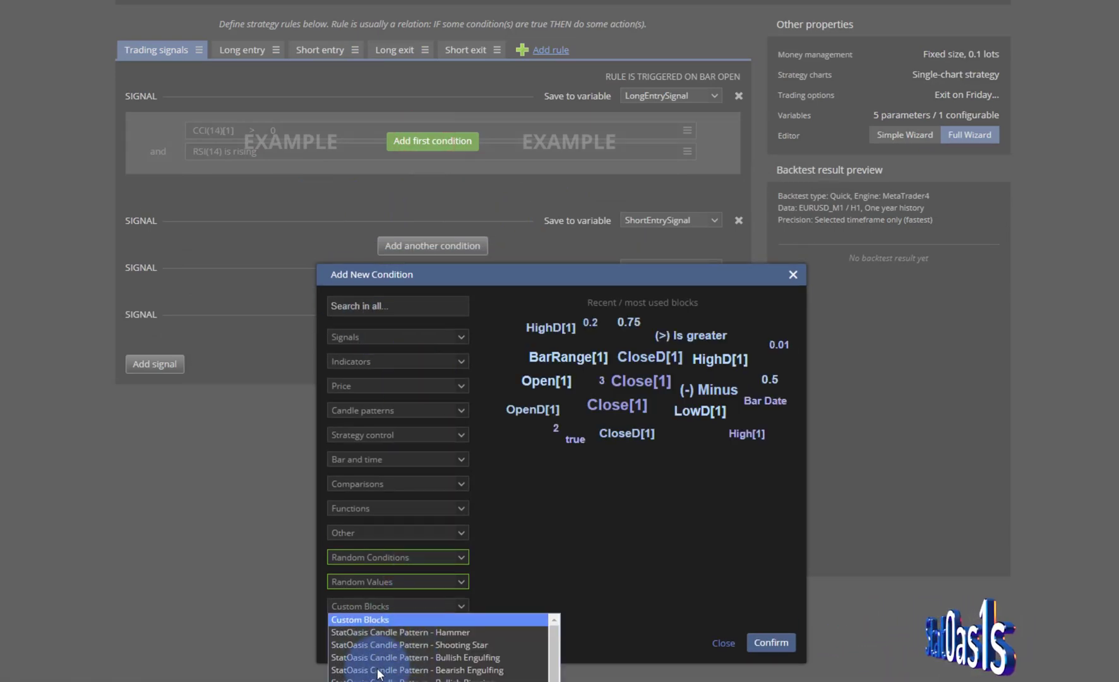
click(524, 541)
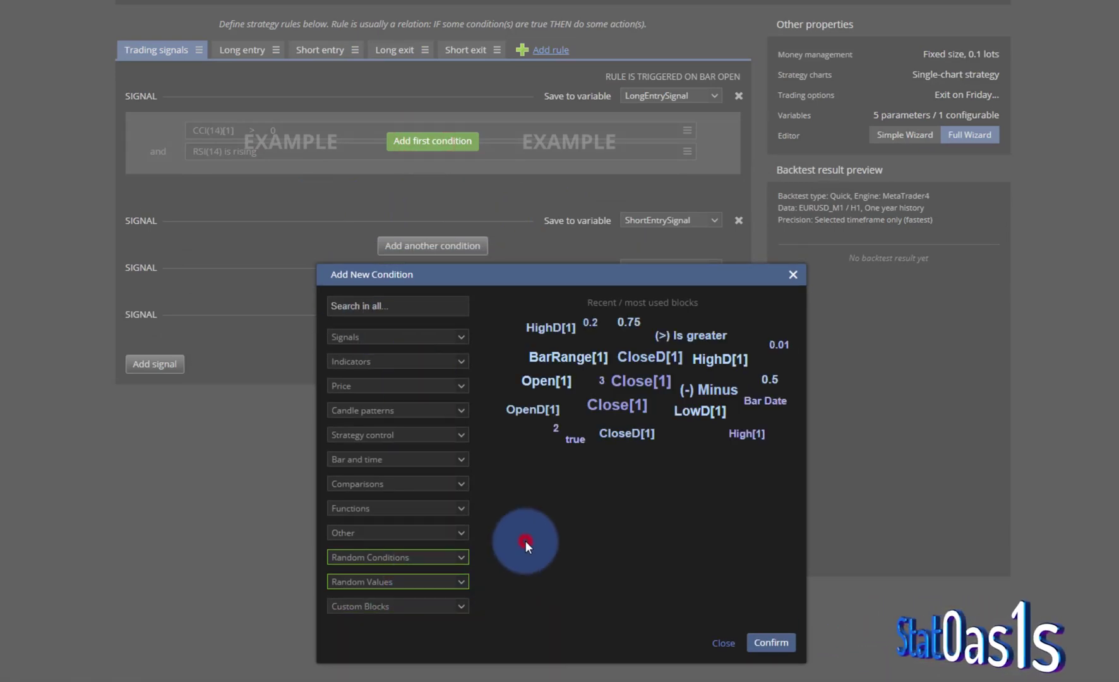
Step: Make the long entry a RandomCondition drawn from the SO Bullish Candle Patterns group
click(412, 584)
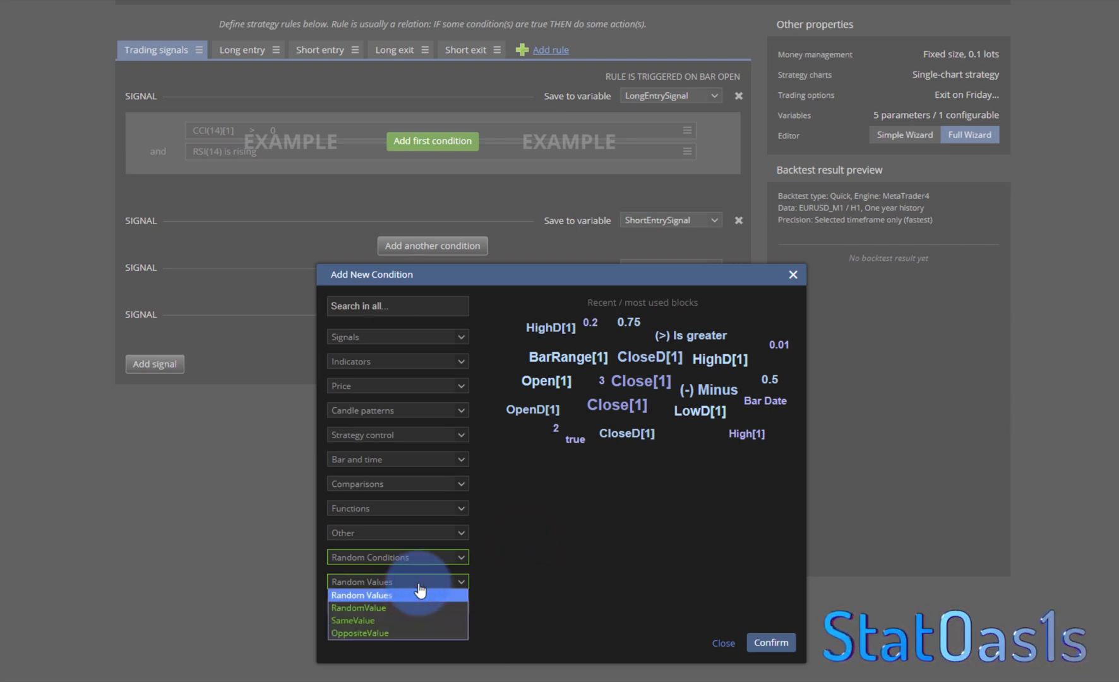
click(410, 557)
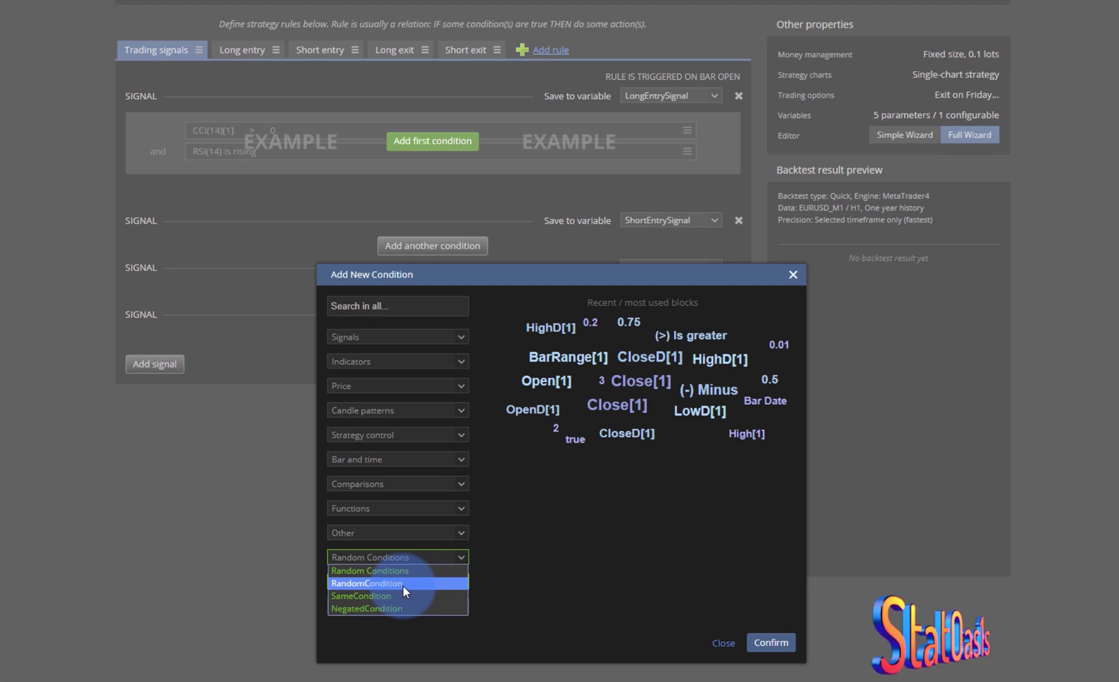
click(403, 584)
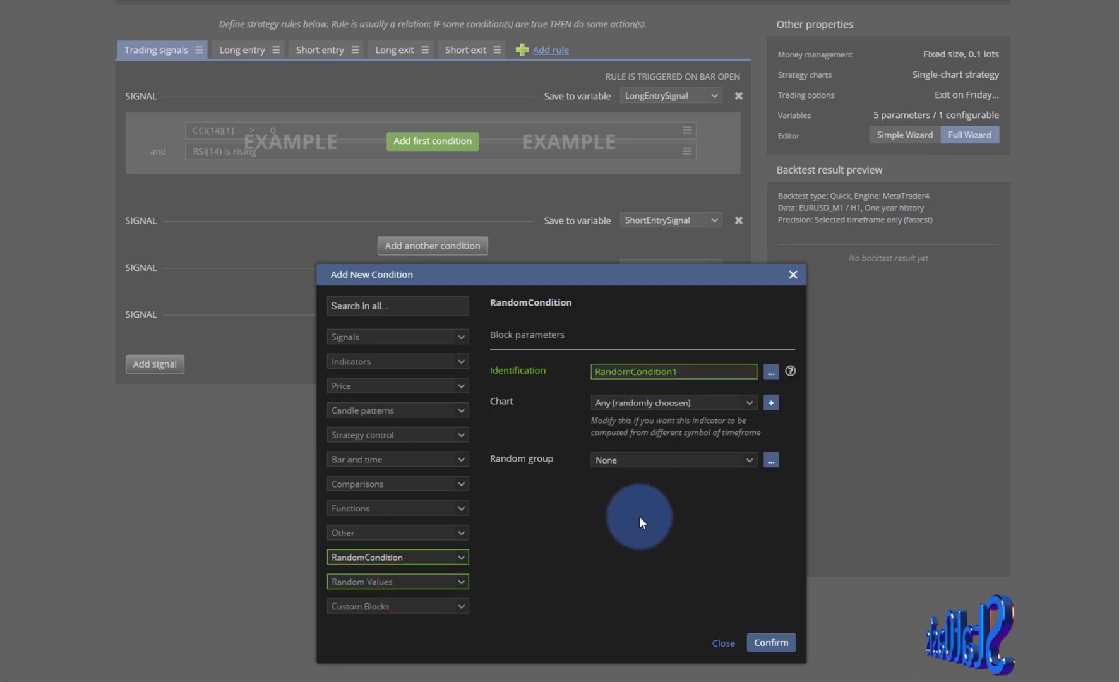
click(635, 459)
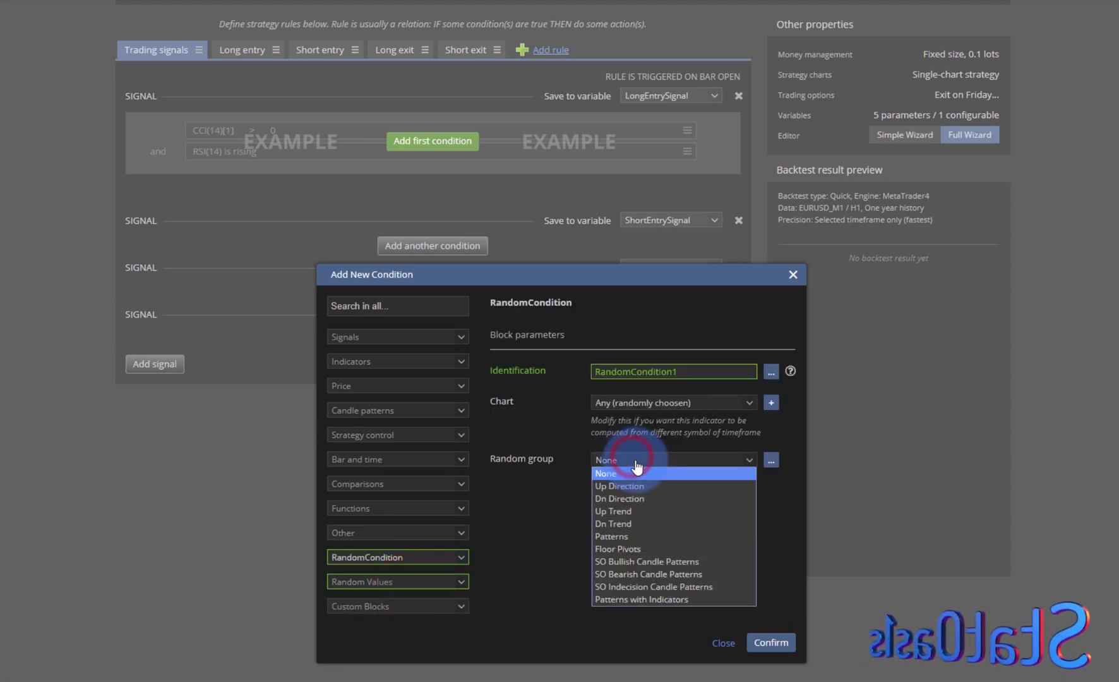
click(708, 561)
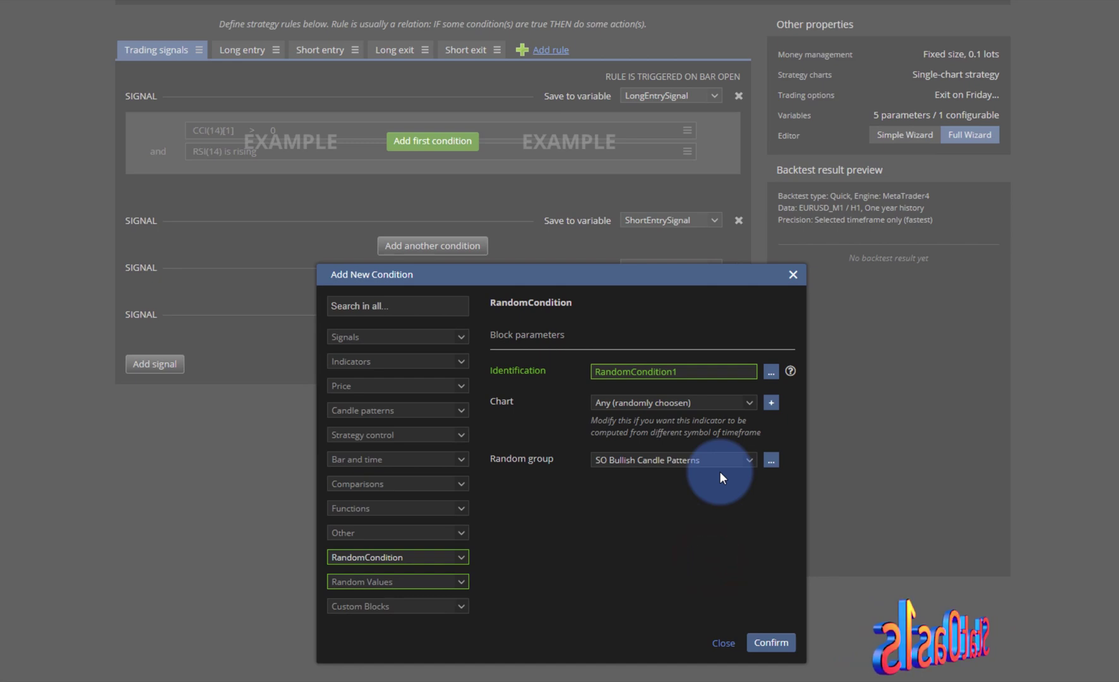
click(764, 641)
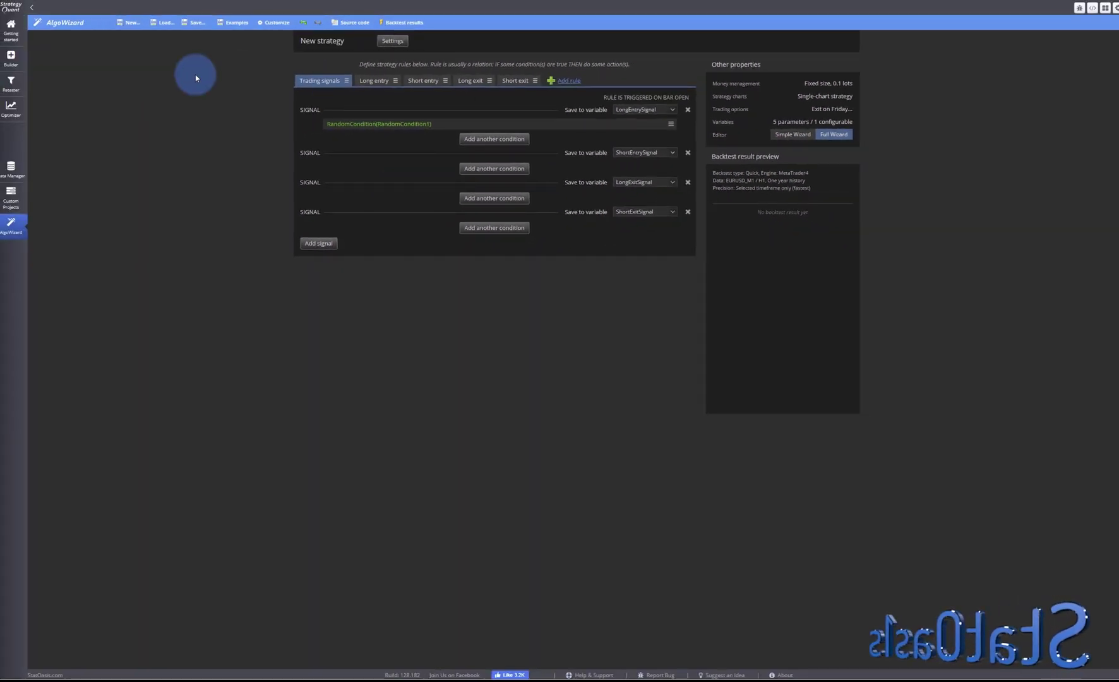
Step: Review the imported custom blocks on the random groups page, then return to the Builder
click(276, 22)
click(624, 49)
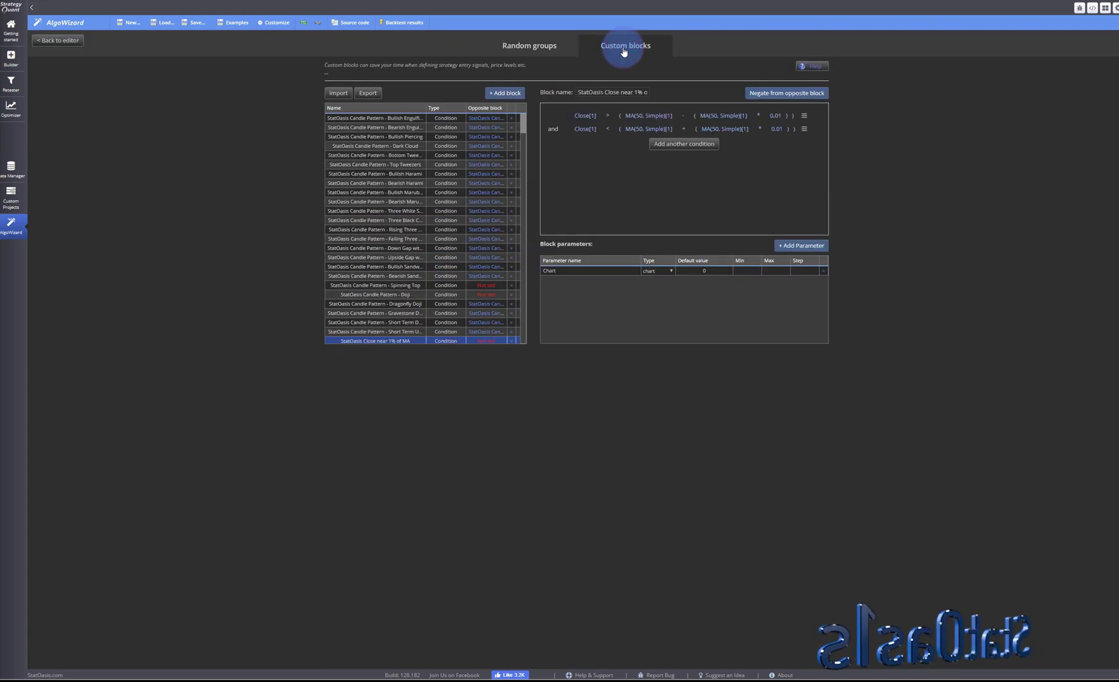
click(13, 59)
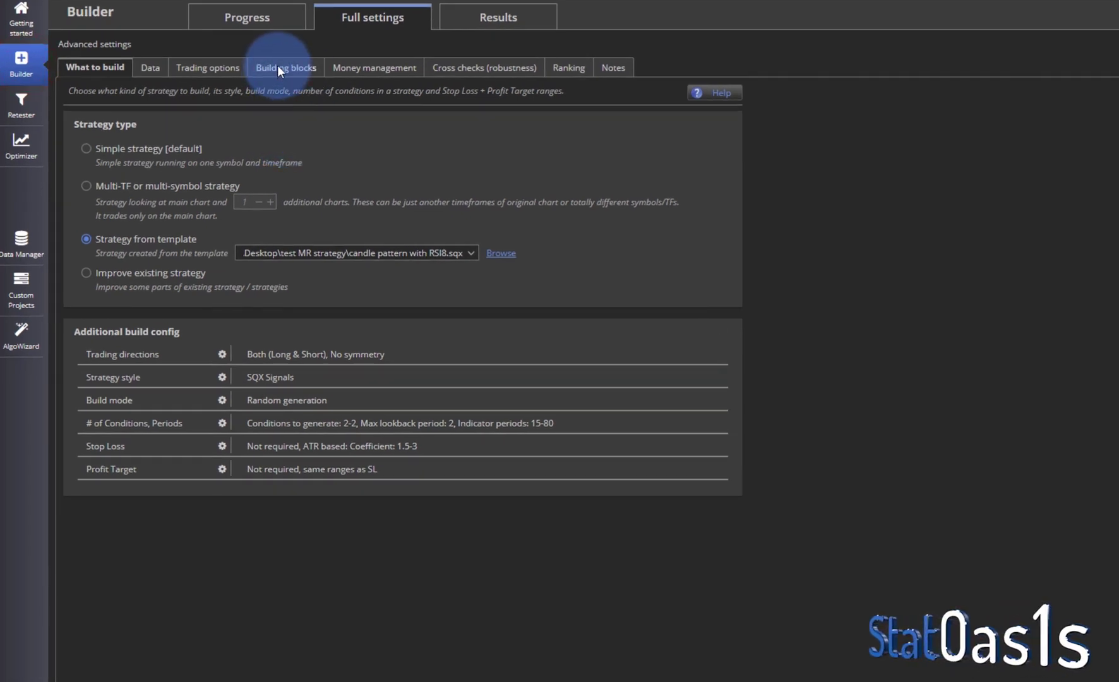
Step: Show the Builder's building blocks and scroll the Signals list down to Custom conditions
click(277, 65)
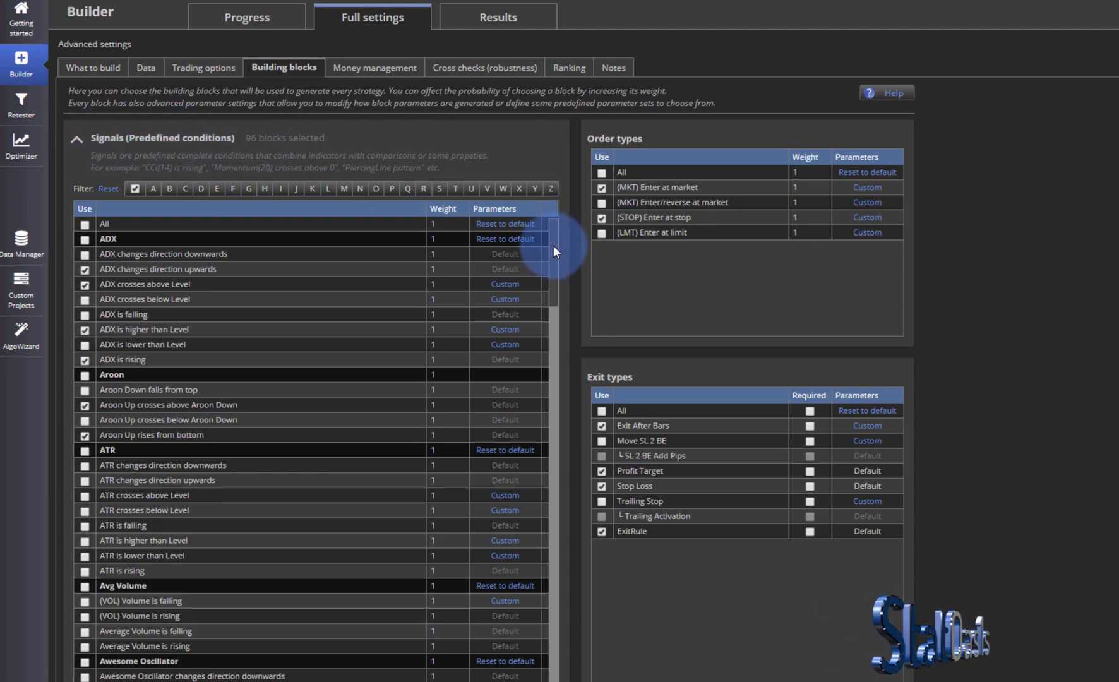
drag(553, 245, 555, 320)
scroll(555, 320, down, 2)
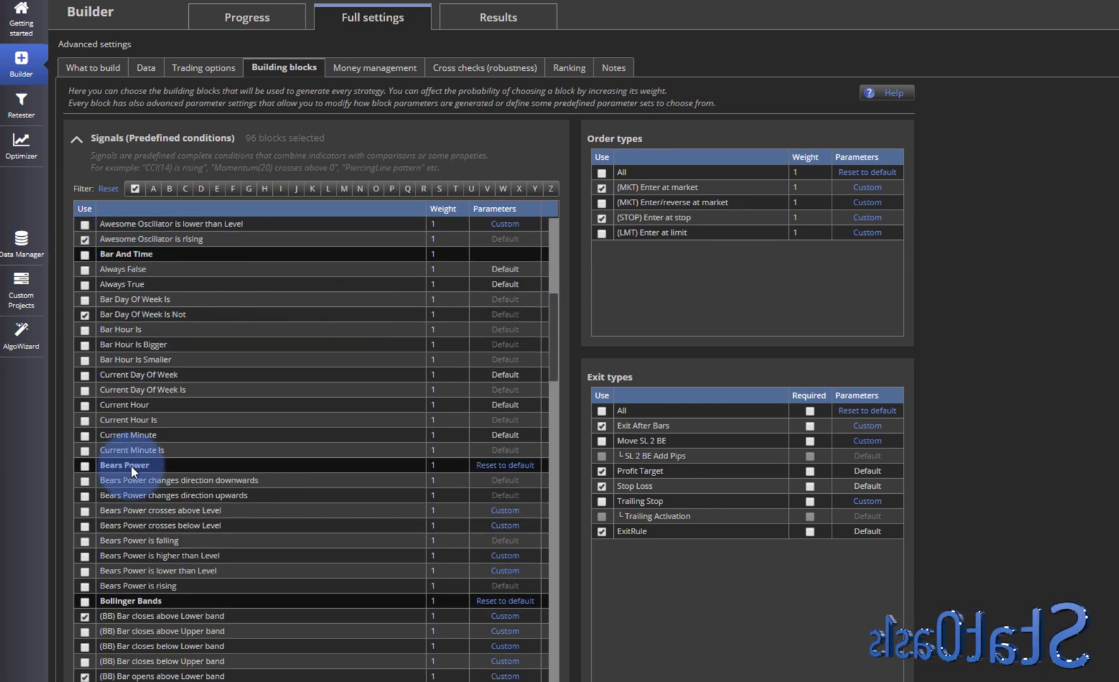
drag(550, 327, 564, 462)
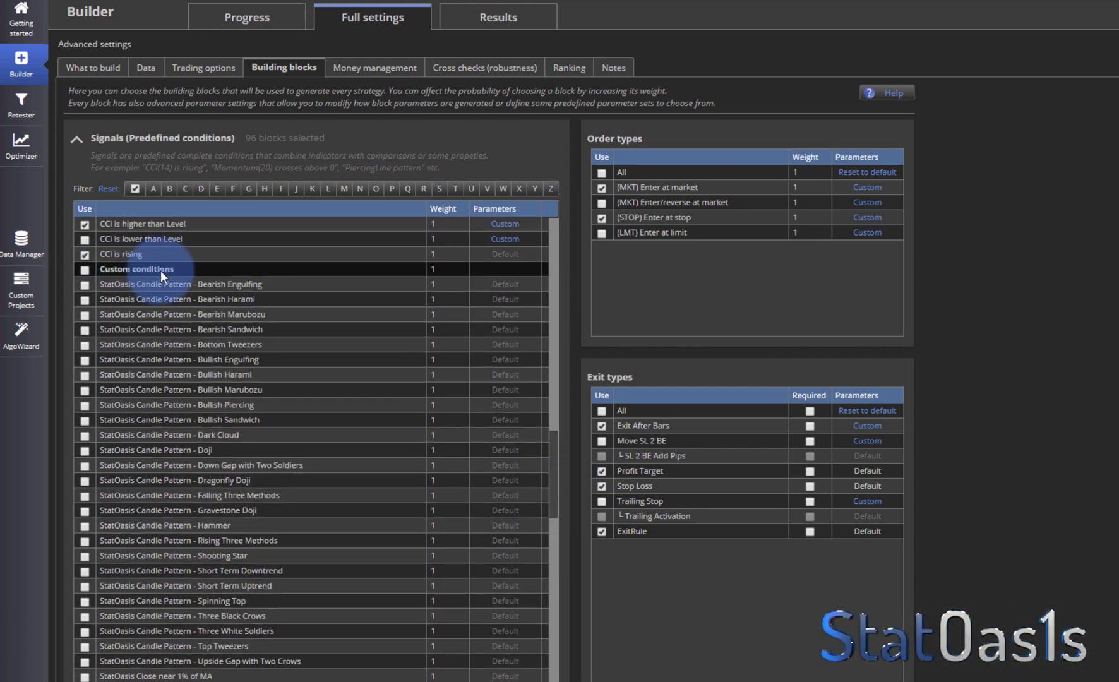
Step: Go through the unchecked StatOasis candle blocks, from Bearish Engulfing to Bullish Piercing
click(250, 285)
click(257, 302)
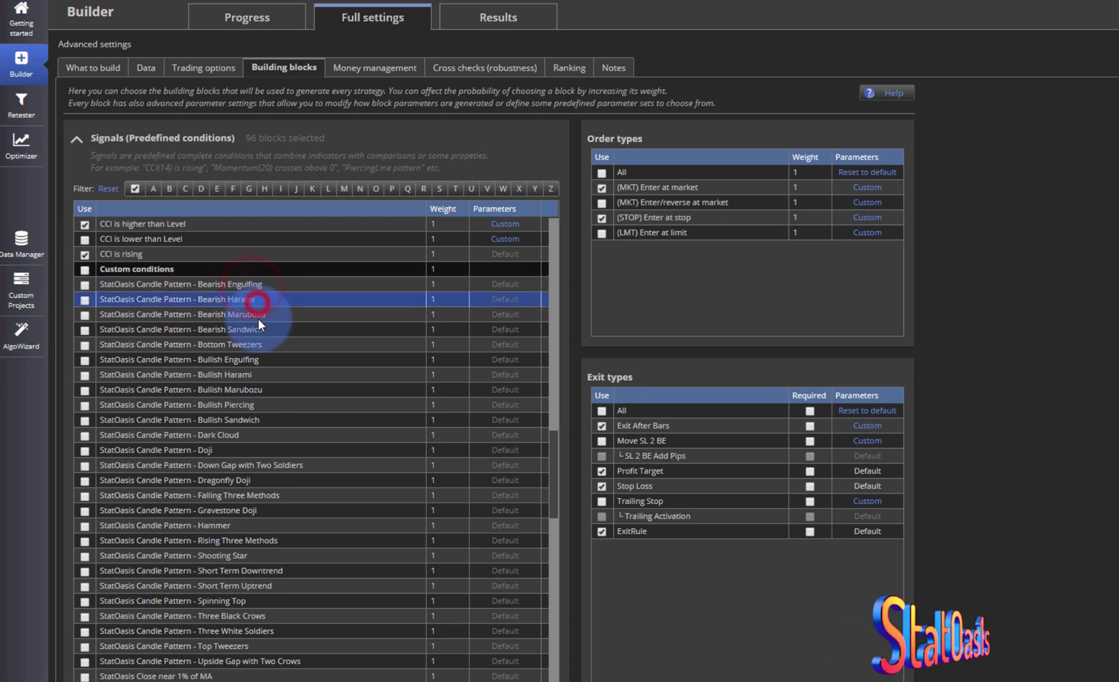
click(259, 315)
click(262, 343)
click(268, 404)
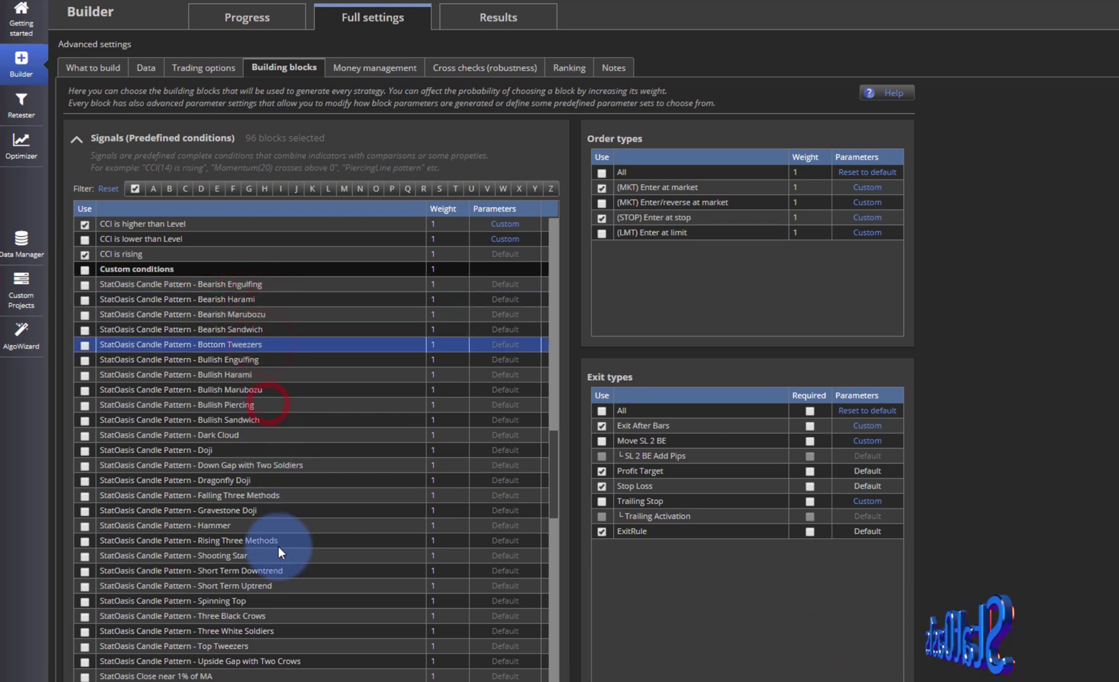